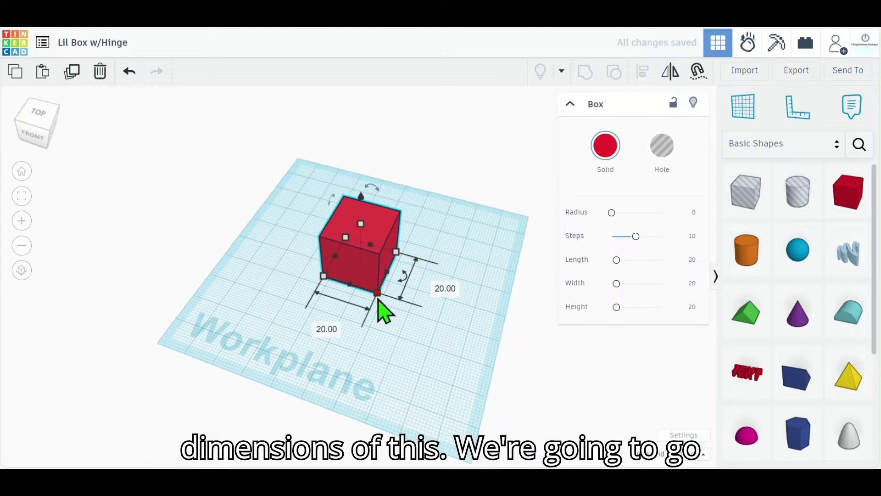
Resize the box to 35 mm long, 35 mm wide and 25 mm high
{"action": "left_click", "coordinate": [325, 328]}
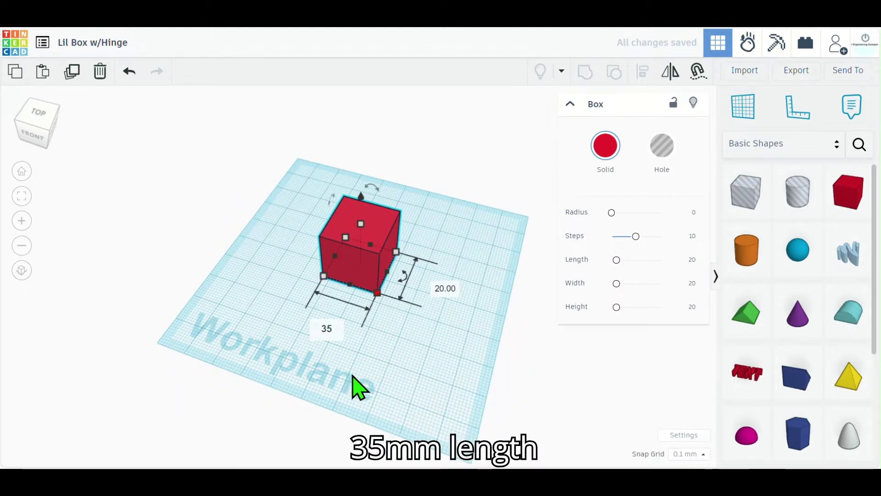
{"action": "key", "text": "Return"}
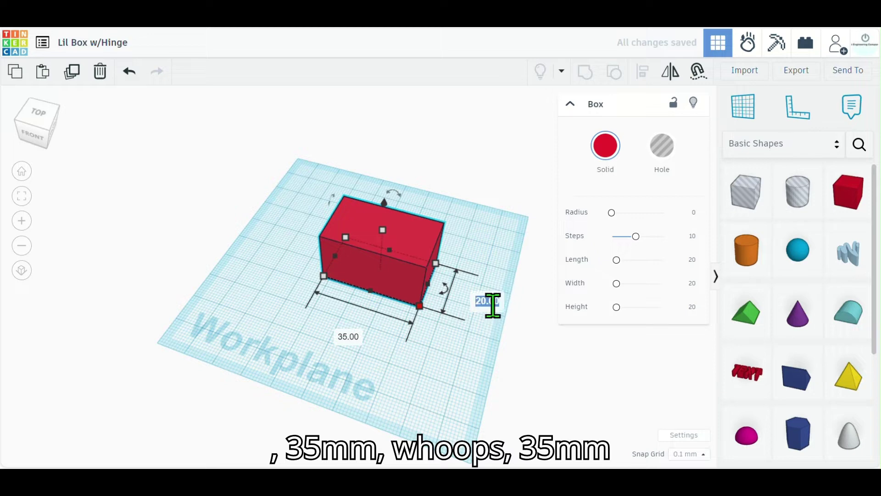
{"action": "key", "text": "BackSpace"}
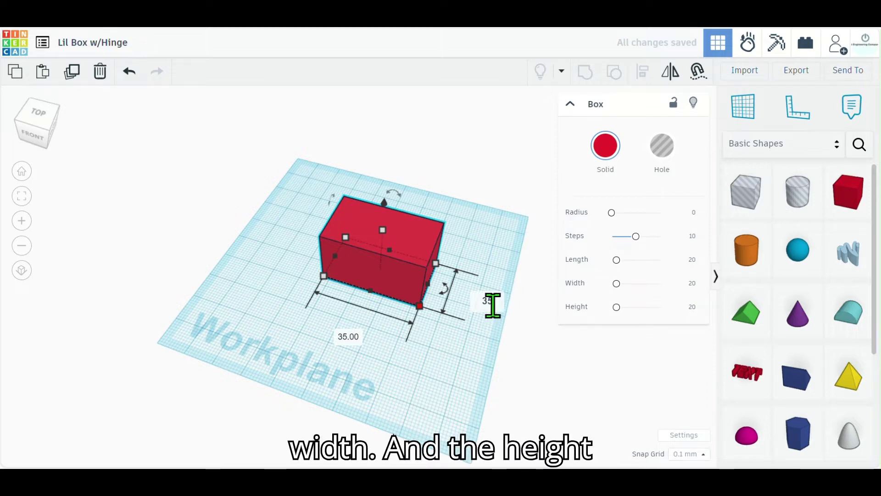
{"action": "type", "text": "5"}
{"action": "key", "text": "Return"}
{"action": "right_click_drag", "start_coordinate": [415, 288], "coordinate": [385, 263]}
{"action": "left_click", "coordinate": [436, 267]}
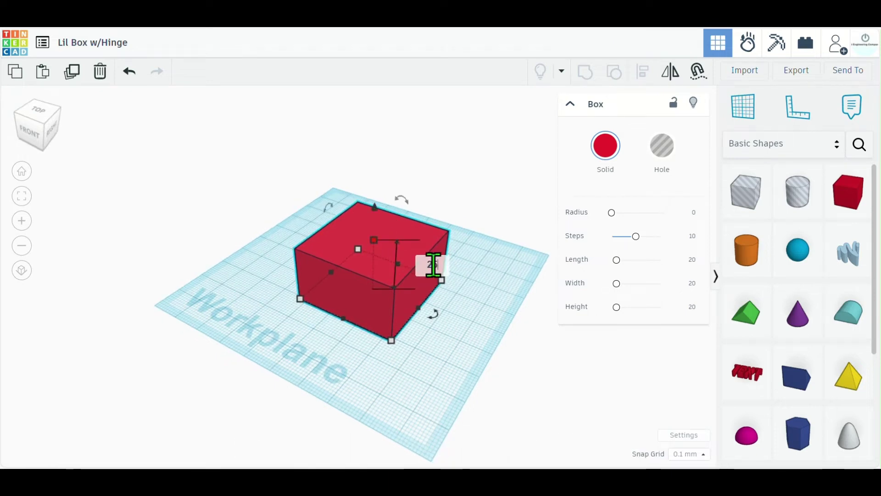
{"action": "key", "text": "Return"}
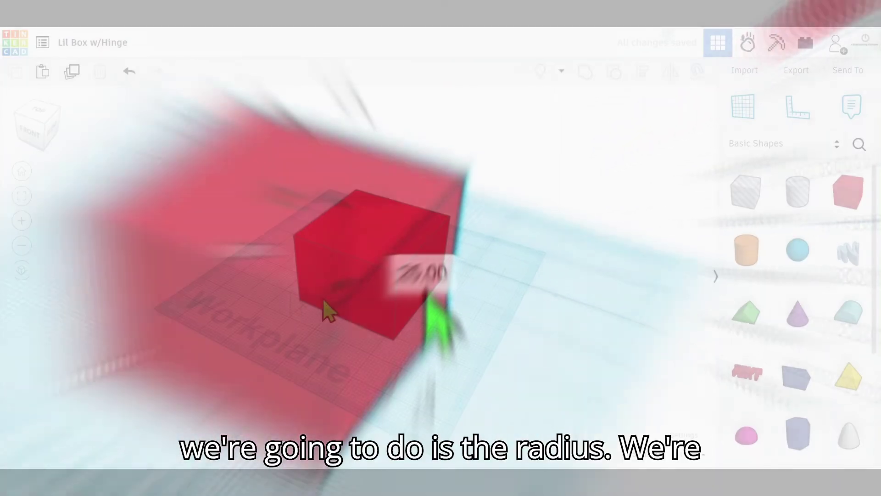
Round the box's edges with a radius of 2.5
{"action": "right_click_drag", "start_coordinate": [321, 299], "coordinate": [384, 326]}
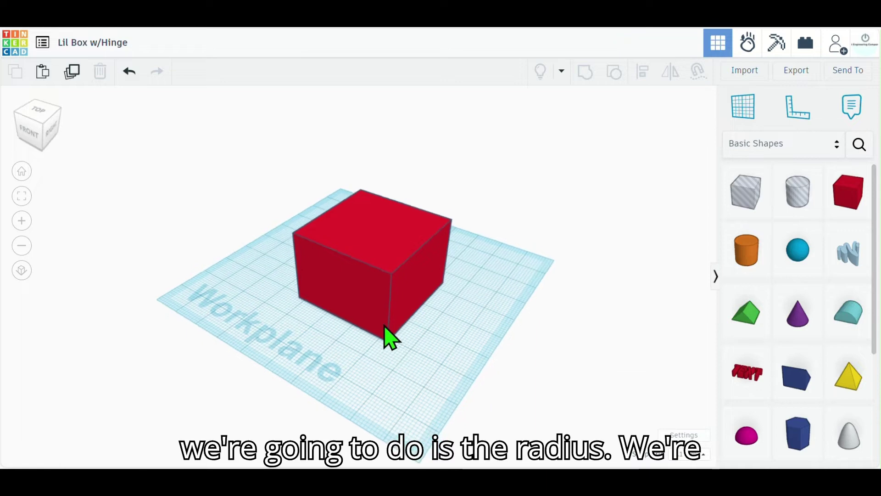
{"action": "right_click_drag", "start_coordinate": [394, 360], "coordinate": [380, 354]}
{"action": "left_click", "coordinate": [383, 294]}
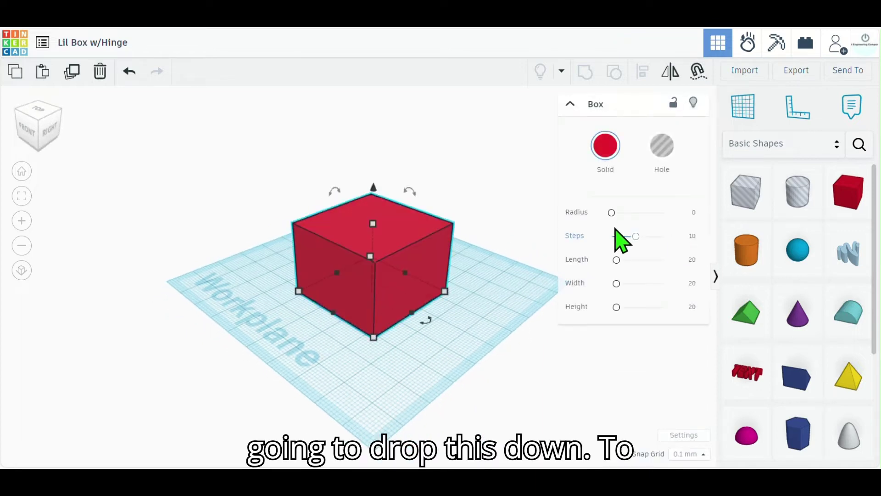
{"action": "left_click_drag", "start_coordinate": [612, 213], "coordinate": [618, 212]}
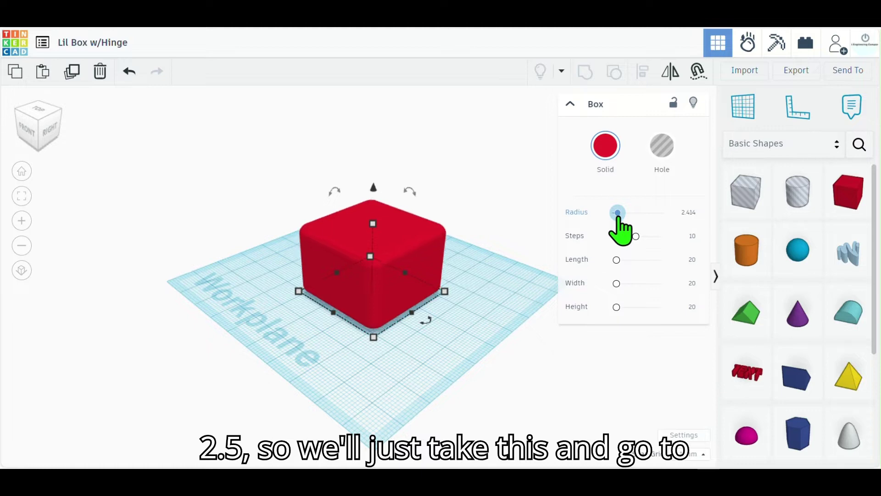
{"action": "left_click", "coordinate": [688, 214]}
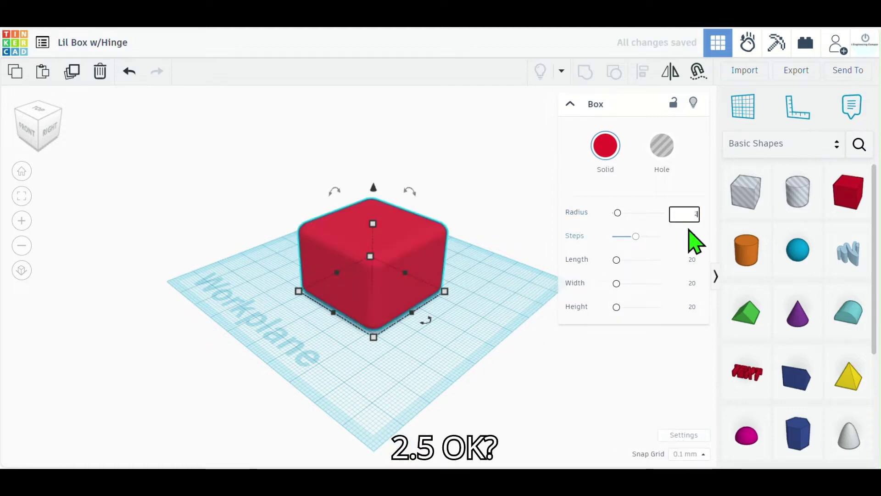
{"action": "type", "text": "2.5"}
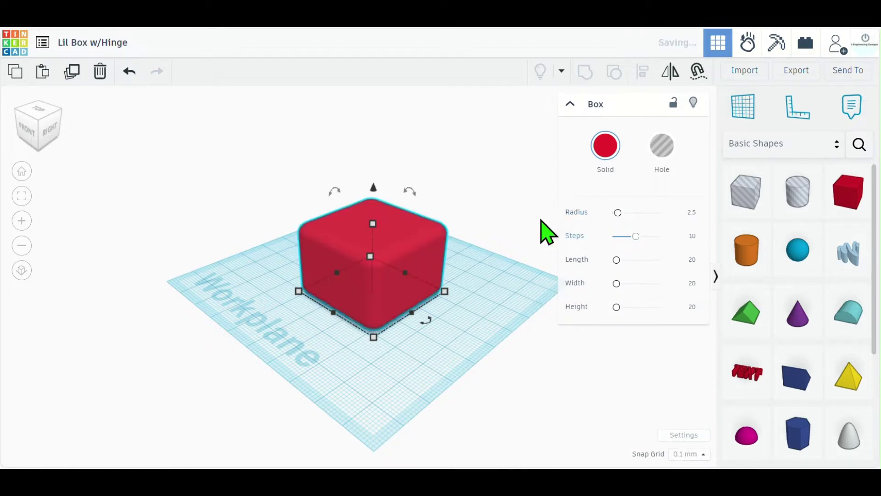
{"action": "left_click", "coordinate": [413, 374]}
{"action": "right_click_drag", "start_coordinate": [413, 374], "coordinate": [376, 247]}
{"action": "left_click", "coordinate": [377, 285]}
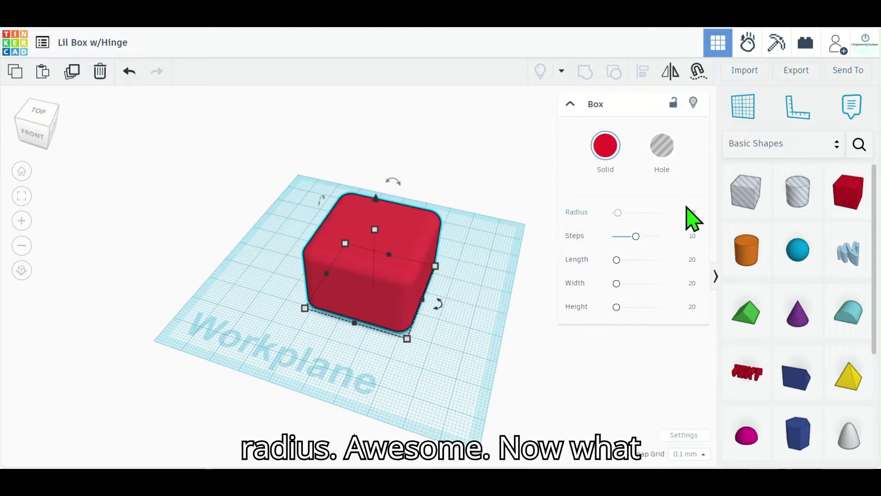
{"action": "left_click", "coordinate": [492, 350]}
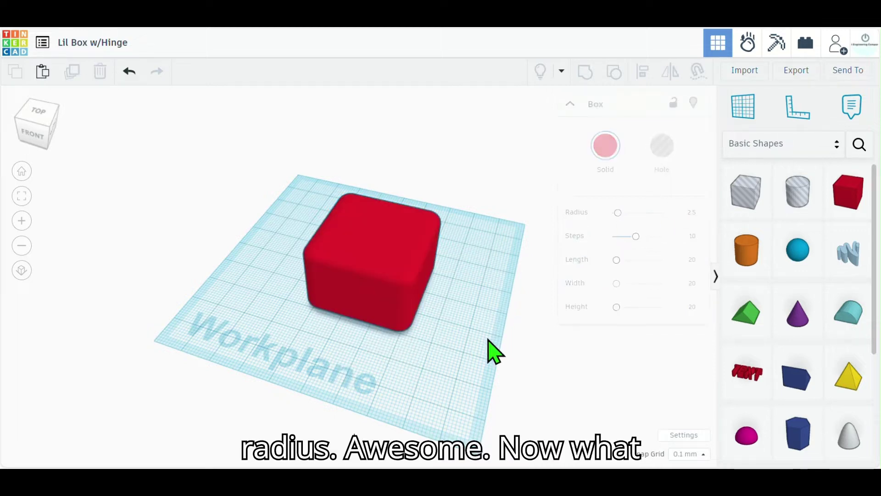
Duplicate the rounded box in place and set the copy's length and width to 33 mm
{"action": "right_click_drag", "start_coordinate": [492, 350], "coordinate": [354, 360]}
{"action": "left_click", "coordinate": [348, 275]}
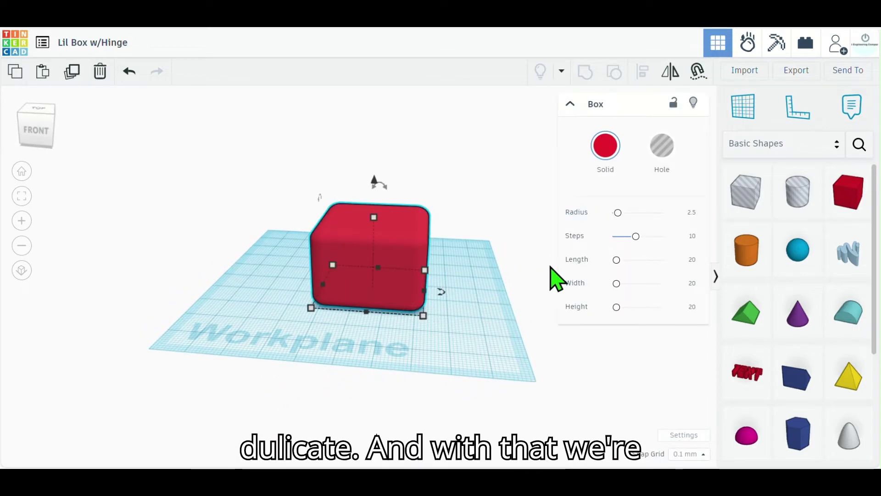
{"action": "key", "text": "ctrl+d"}
{"action": "right_click_drag", "start_coordinate": [484, 229], "coordinate": [475, 282]}
{"action": "mouse_move", "coordinate": [422, 325]}
{"action": "left_click", "coordinate": [365, 365]}
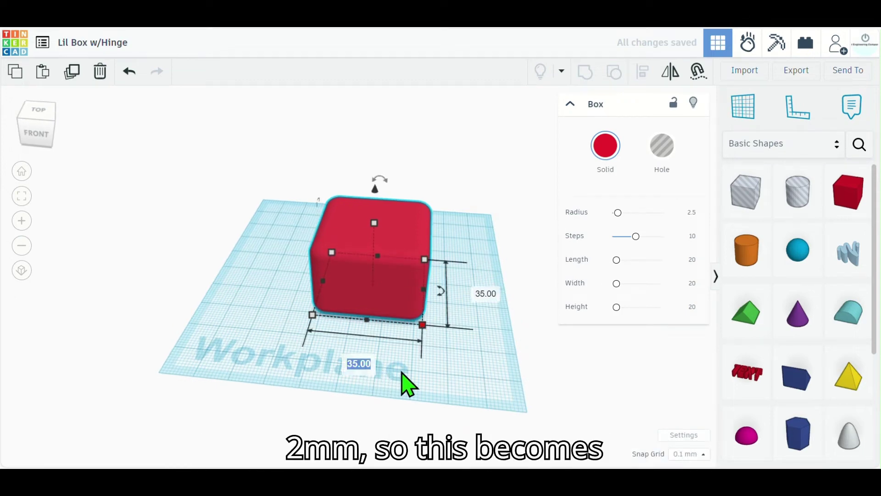
{"action": "type", "text": "3"}
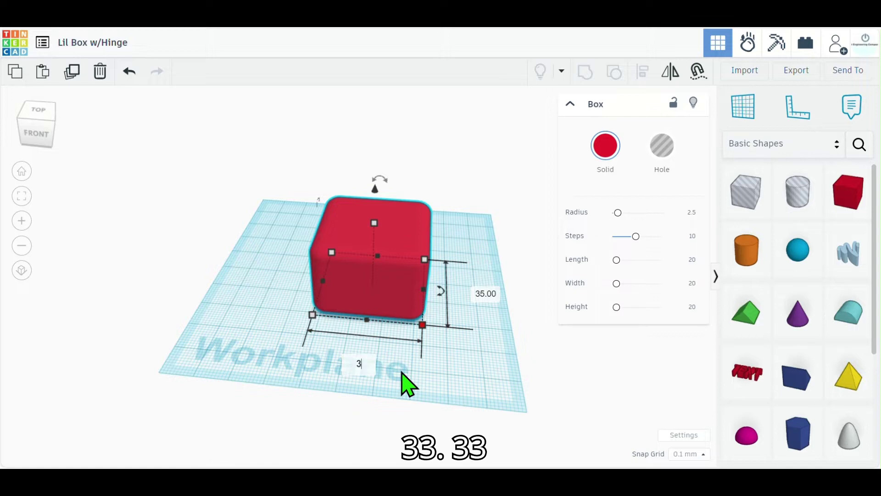
{"action": "type", "text": "3"}
{"action": "key", "text": "Return"}
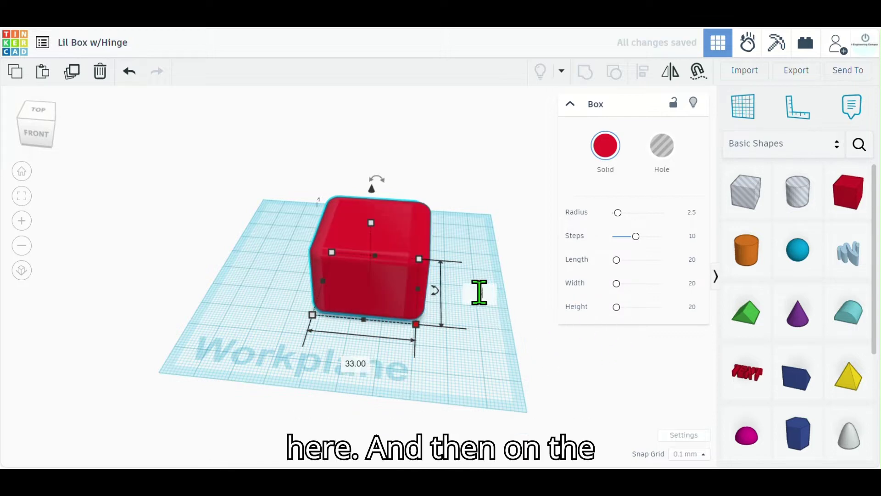
{"action": "key", "text": "Return"}
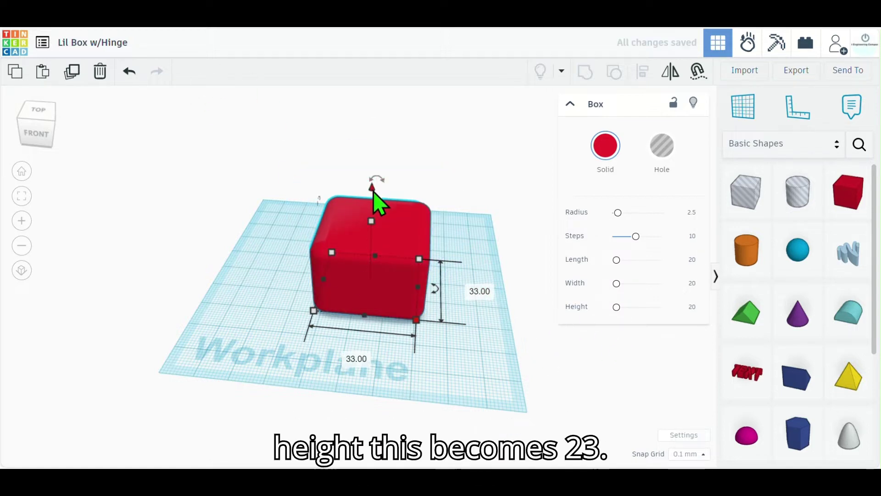
Set the duplicate box's height to 23 mm and turn it into a hole
{"action": "right_click_drag", "start_coordinate": [519, 368], "coordinate": [482, 342]}
{"action": "left_click", "coordinate": [371, 221]}
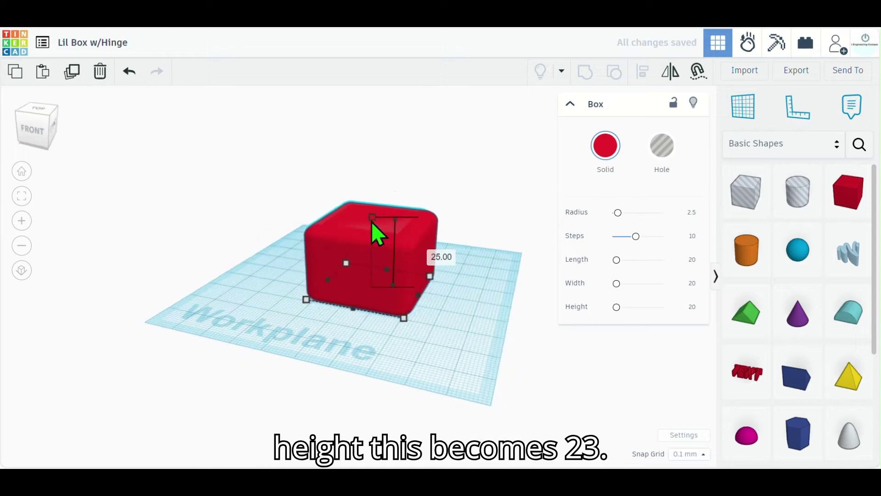
{"action": "left_click", "coordinate": [429, 257]}
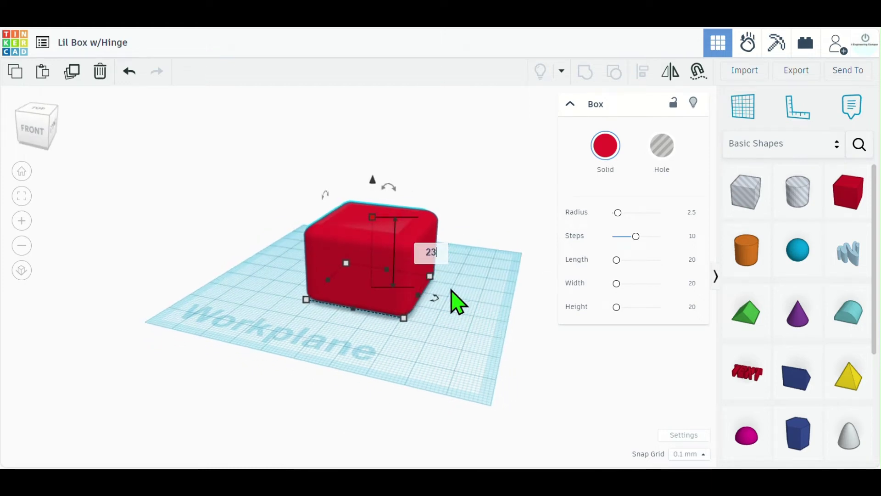
{"action": "key", "text": "Return"}
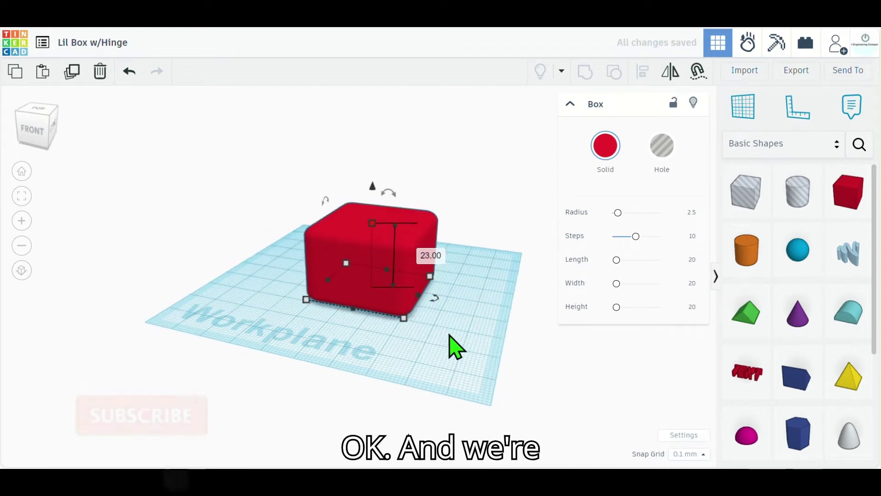
{"action": "right_click_drag", "start_coordinate": [453, 335], "coordinate": [502, 362]}
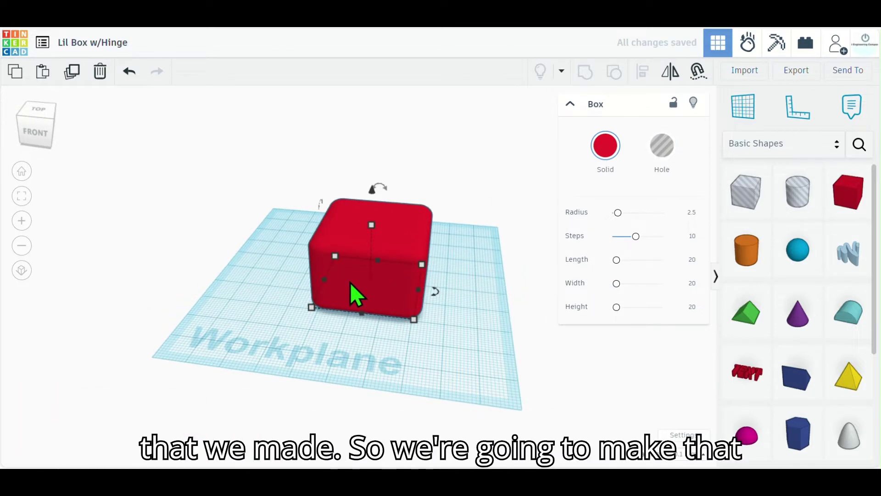
{"action": "left_click", "coordinate": [661, 146]}
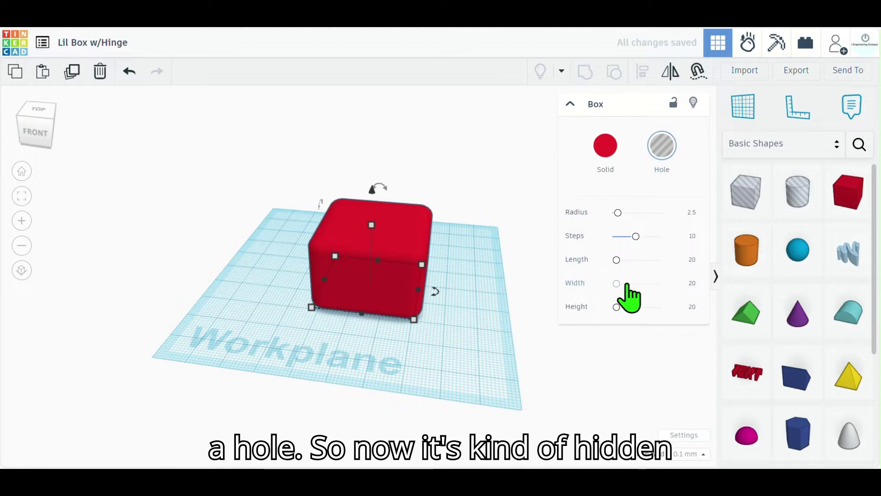
Select the outer box and the inner hole and align them to their common center in length, width and height
{"action": "right_click_drag", "start_coordinate": [469, 308], "coordinate": [379, 292]}
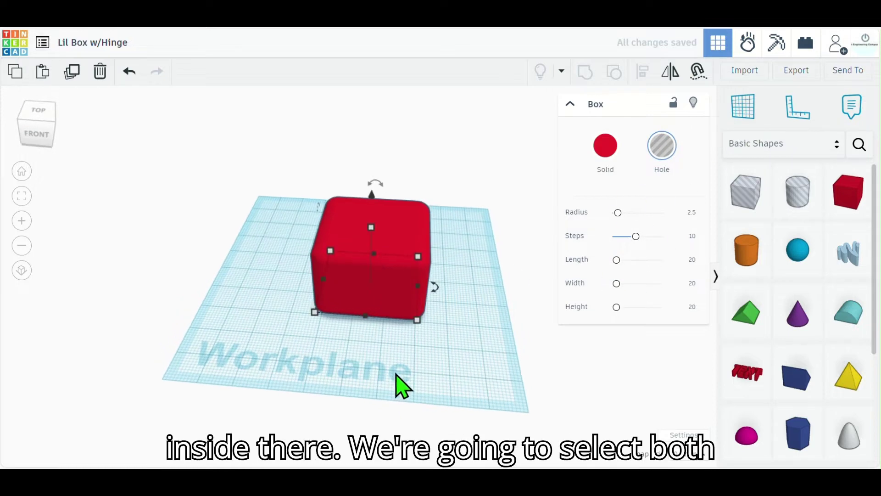
{"action": "right_click_drag", "start_coordinate": [402, 385], "coordinate": [380, 331]}
{"action": "left_click_drag", "start_coordinate": [304, 171], "coordinate": [368, 257]}
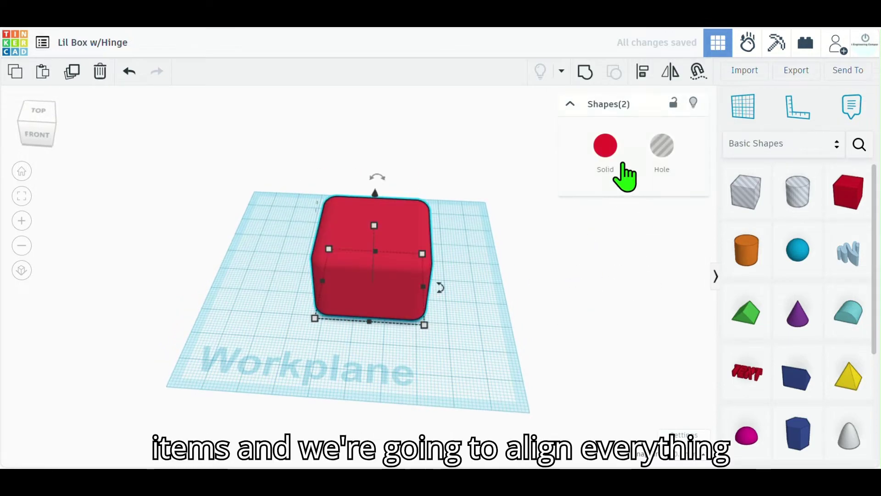
{"action": "left_click", "coordinate": [645, 72]}
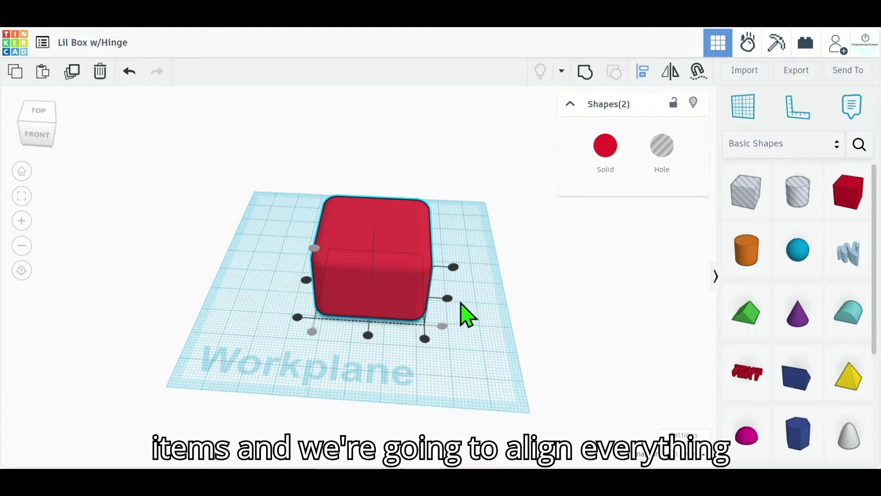
{"action": "left_click", "coordinate": [369, 336]}
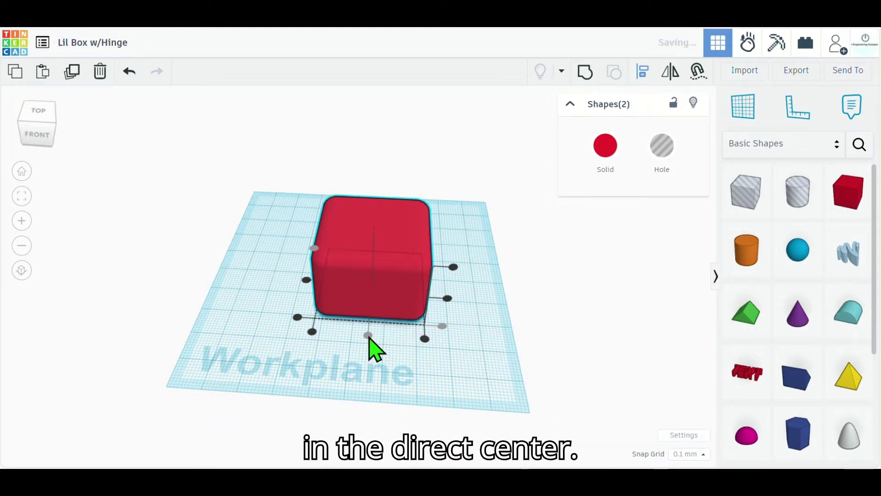
{"action": "left_click", "coordinate": [307, 279]}
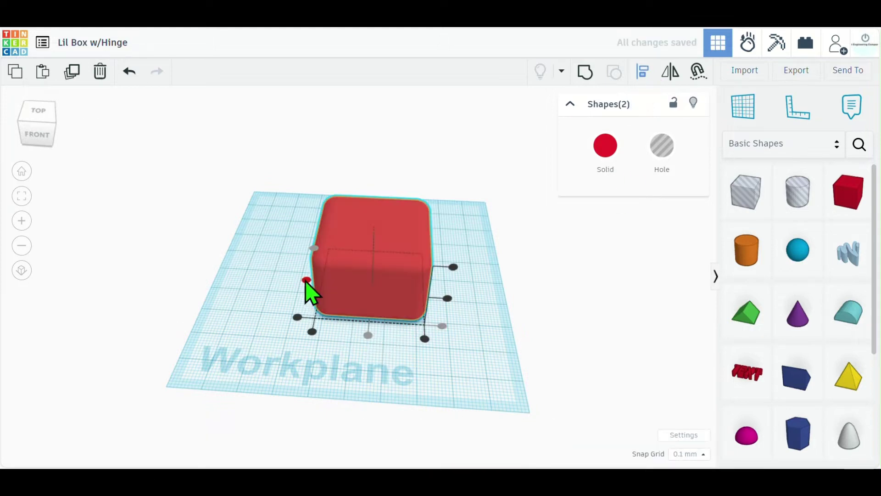
{"action": "left_click", "coordinate": [449, 299]}
{"action": "left_click", "coordinate": [482, 313]}
Group the outer box and the inner hole into one hollow shape
{"action": "right_click_drag", "start_coordinate": [482, 313], "coordinate": [445, 312]}
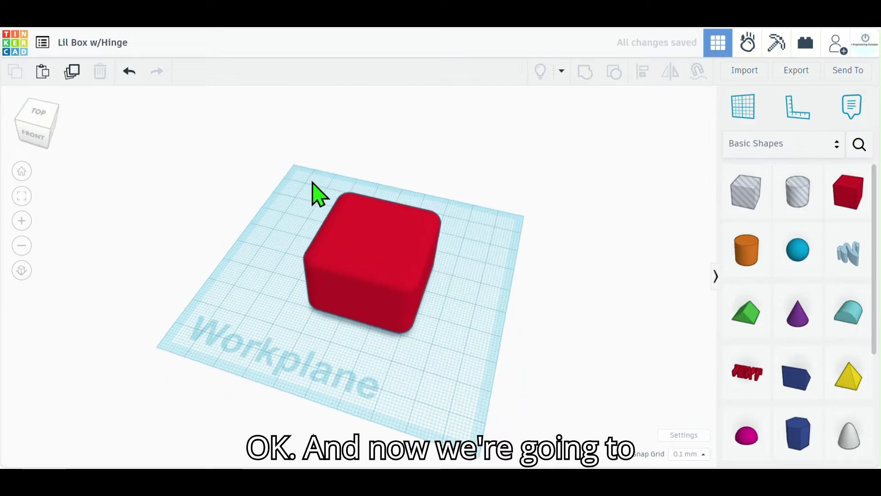
{"action": "left_click_drag", "start_coordinate": [315, 191], "coordinate": [435, 339]}
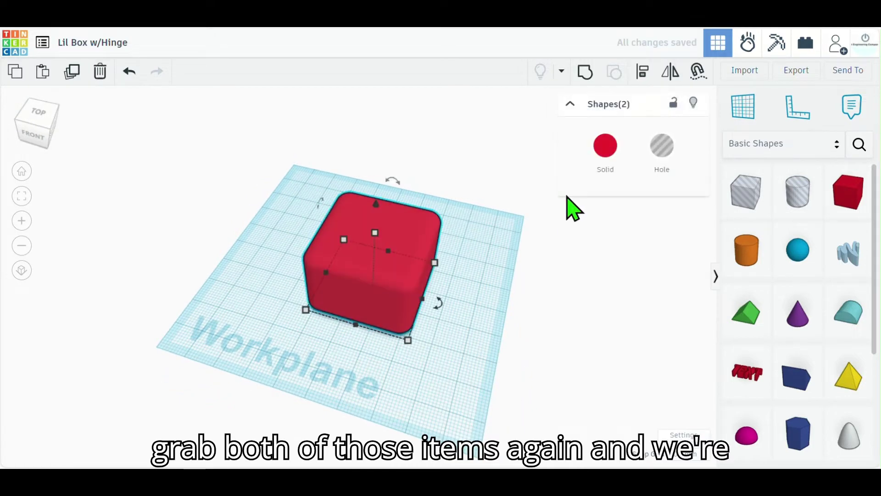
{"action": "left_click", "coordinate": [590, 78]}
{"action": "left_click", "coordinate": [474, 324]}
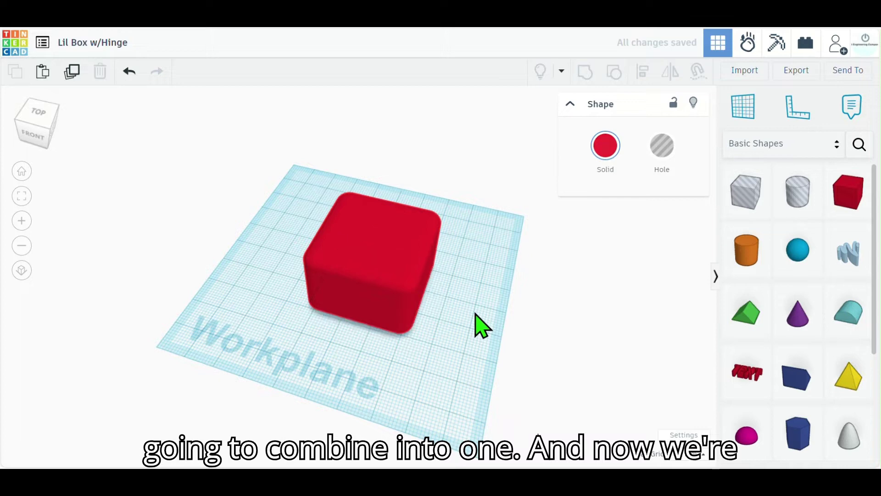
Switch the grouped box to a hole to inspect its hollow interior, and return it to solid
{"action": "right_click_drag", "start_coordinate": [474, 325], "coordinate": [370, 282]}
{"action": "left_click", "coordinate": [370, 282]}
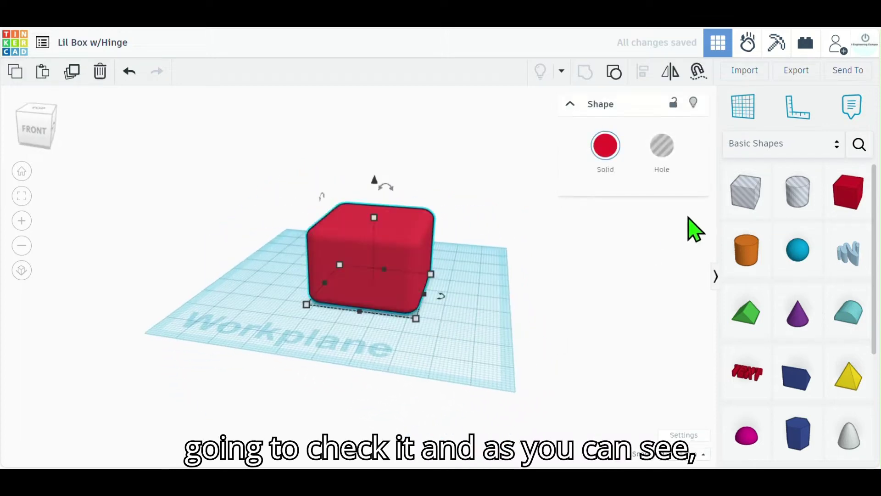
{"action": "left_click", "coordinate": [663, 149]}
{"action": "right_click_drag", "start_coordinate": [575, 248], "coordinate": [509, 207]}
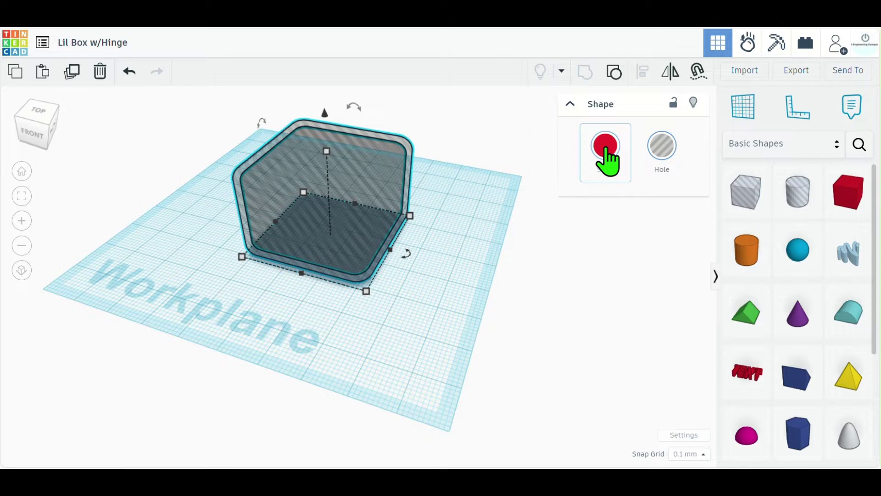
{"action": "left_click", "coordinate": [609, 161]}
Add a large box hole, raise its height to about 29 mm and move it over the hollow box so it encloses it
{"action": "left_click", "coordinate": [143, 315]}
{"action": "right_click_drag", "start_coordinate": [144, 315], "coordinate": [294, 264]}
{"action": "left_click_drag", "start_coordinate": [738, 220], "coordinate": [242, 356]}
{"action": "left_click_drag", "start_coordinate": [182, 196], "coordinate": [177, 173]}
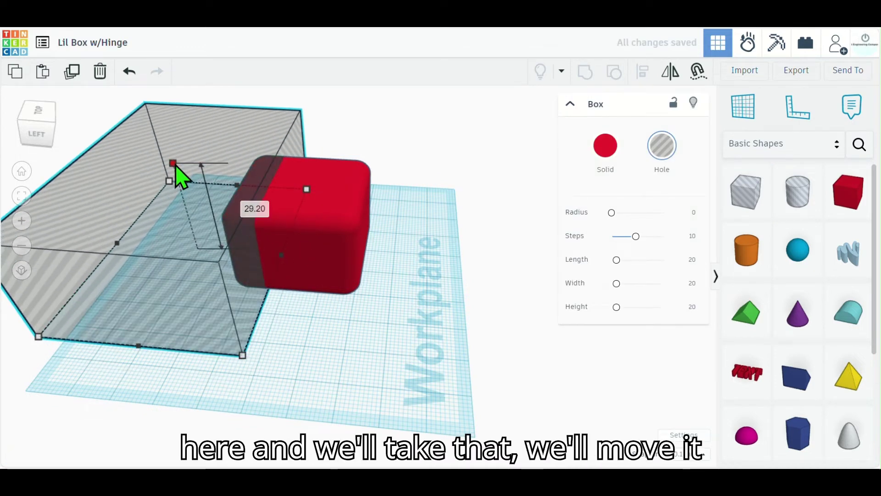
{"action": "left_click_drag", "start_coordinate": [163, 282], "coordinate": [313, 258]}
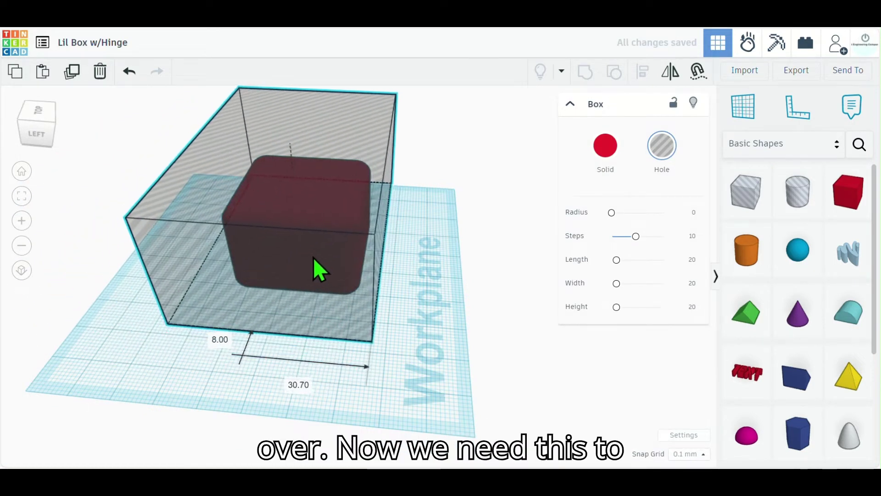
{"action": "left_click", "coordinate": [457, 299]}
{"action": "right_click_drag", "start_coordinate": [457, 299], "coordinate": [378, 186]}
{"action": "left_click", "coordinate": [385, 180]}
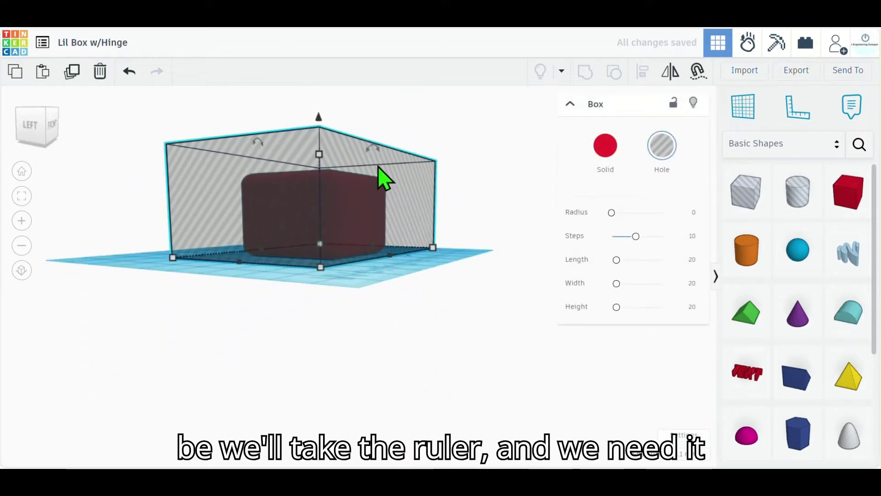
Place a ruler beside the boxes and set the large box hole's elevation to 12.5 mm above the workplane
{"action": "left_click", "coordinate": [801, 112]}
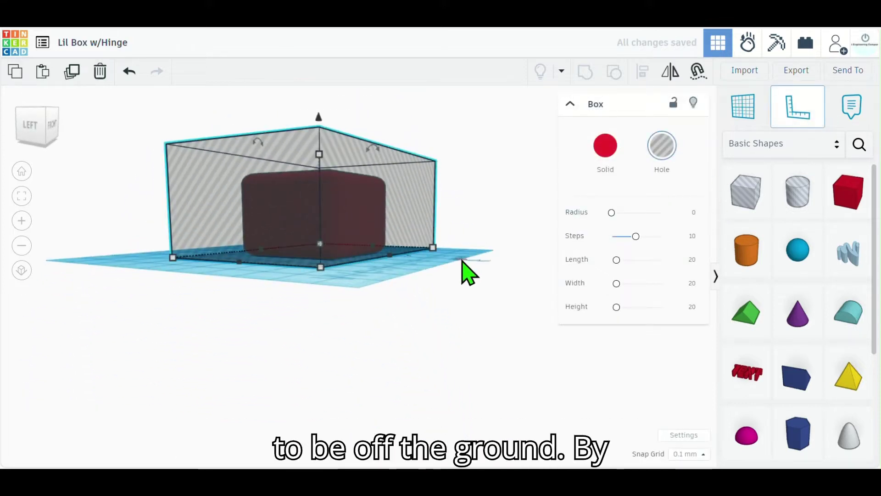
{"action": "left_click", "coordinate": [475, 274]}
{"action": "right_click_drag", "start_coordinate": [420, 299], "coordinate": [427, 235]}
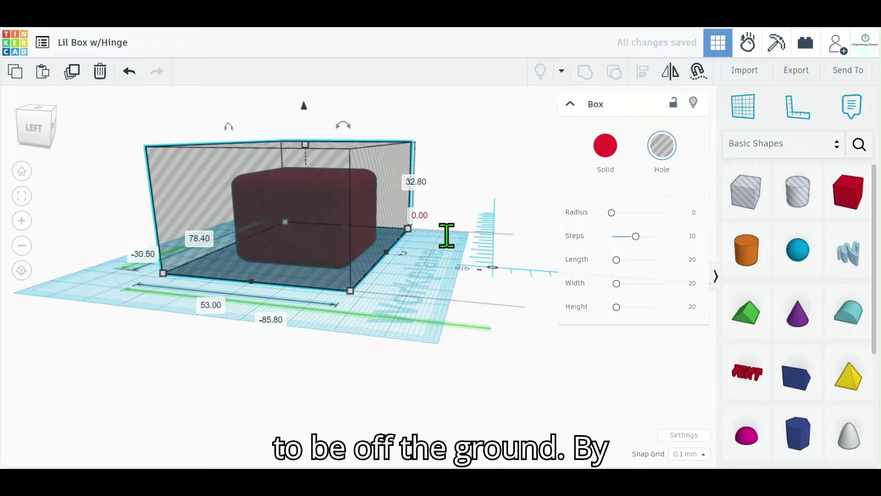
{"action": "left_click", "coordinate": [425, 216]}
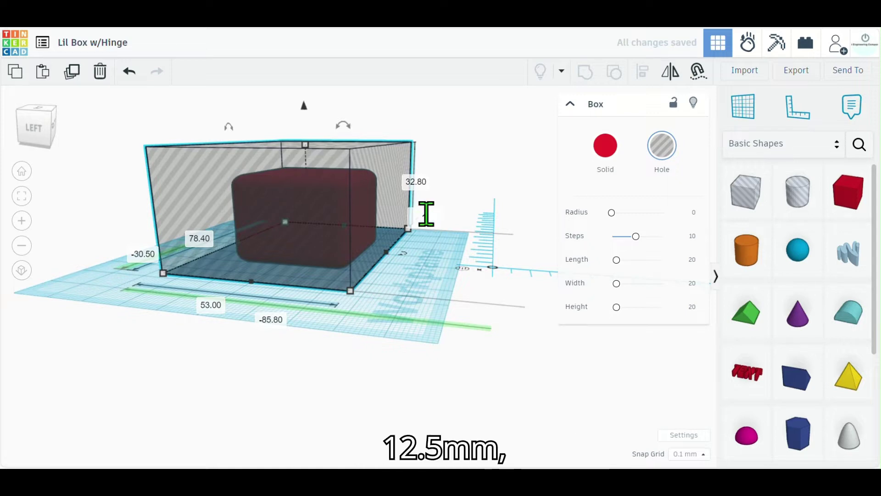
{"action": "type", "text": "12.5"}
{"action": "key", "text": "Return"}
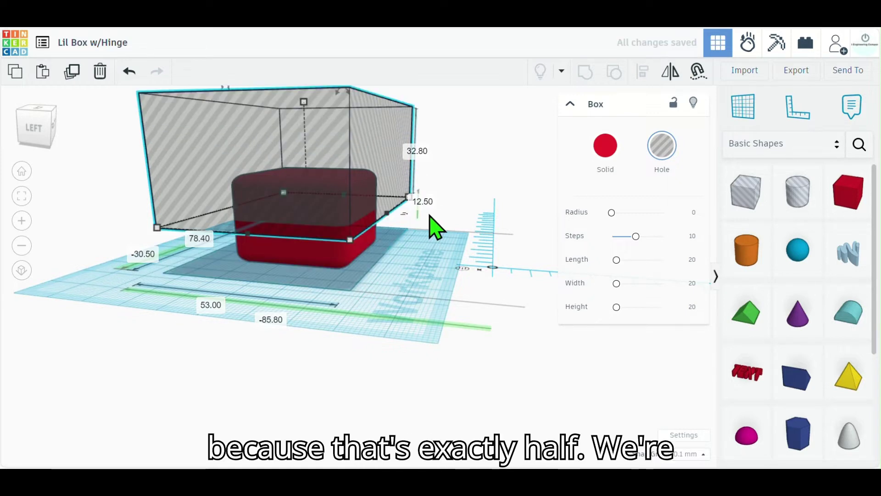
Remove the ruler from the workplane
{"action": "left_click", "coordinate": [412, 360]}
{"action": "right_click_drag", "start_coordinate": [413, 360], "coordinate": [349, 234]}
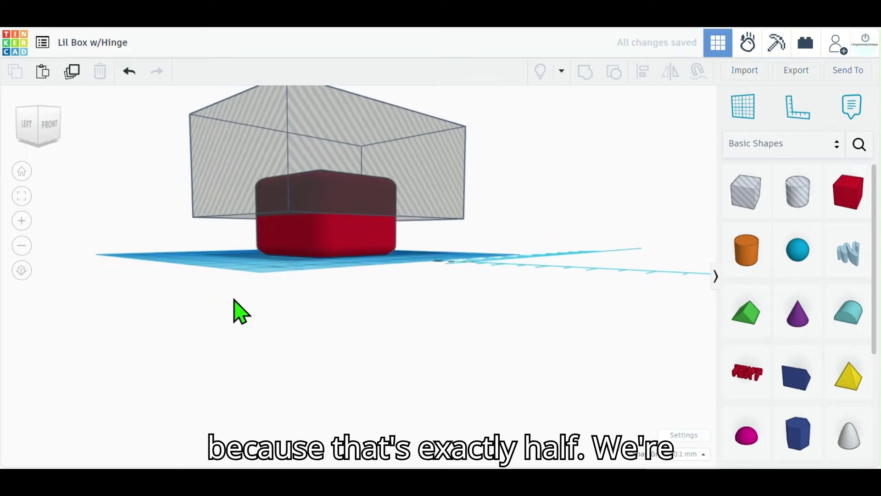
{"action": "right_click_drag", "start_coordinate": [249, 262], "coordinate": [319, 346]}
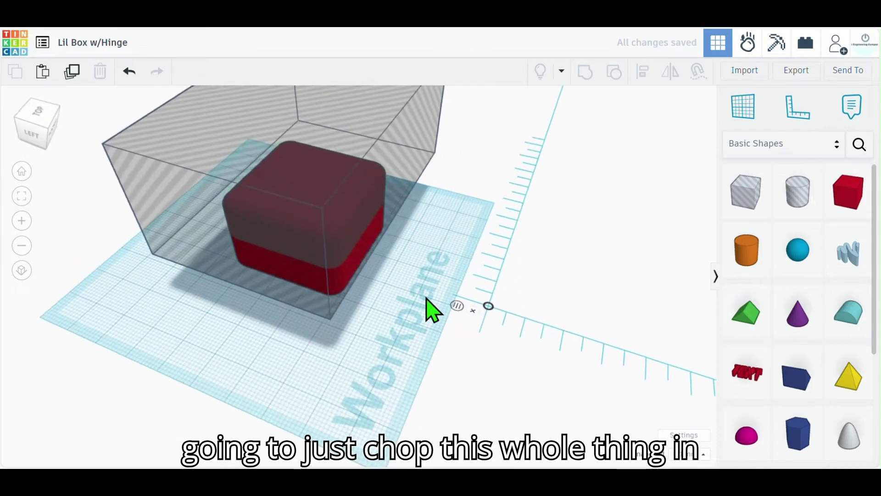
{"action": "left_click", "coordinate": [474, 309]}
Select the hollow box and the raised hole together and group them to cut away the box's upper half
{"action": "right_click_drag", "start_coordinate": [476, 291], "coordinate": [243, 336]}
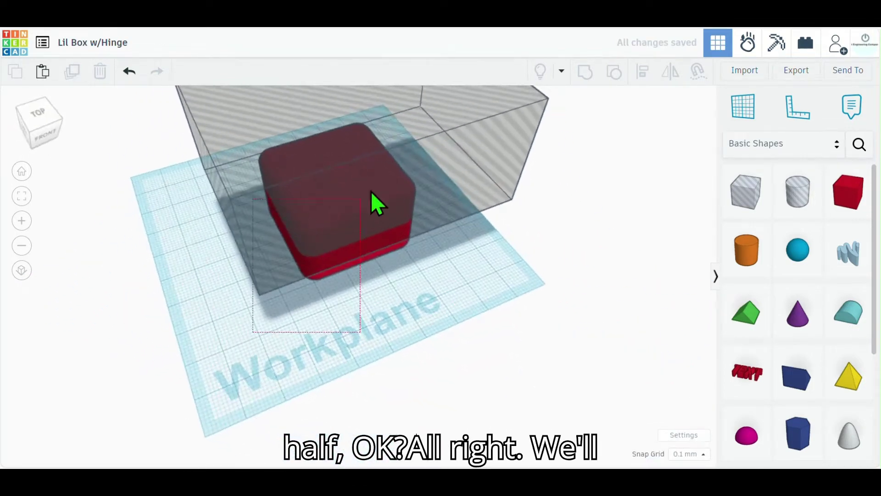
{"action": "left_click_drag", "start_coordinate": [371, 192], "coordinate": [450, 170]}
{"action": "left_click", "coordinate": [592, 79]}
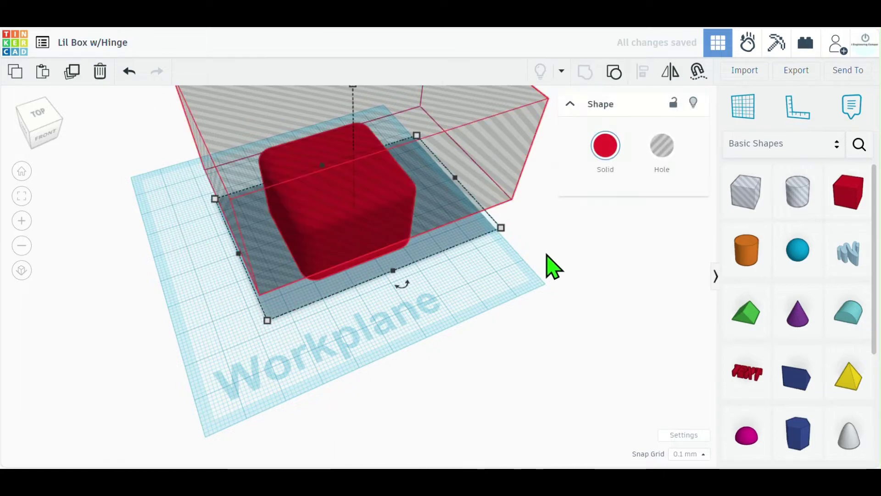
{"action": "left_click", "coordinate": [499, 257]}
{"action": "right_click_drag", "start_coordinate": [500, 257], "coordinate": [458, 257]}
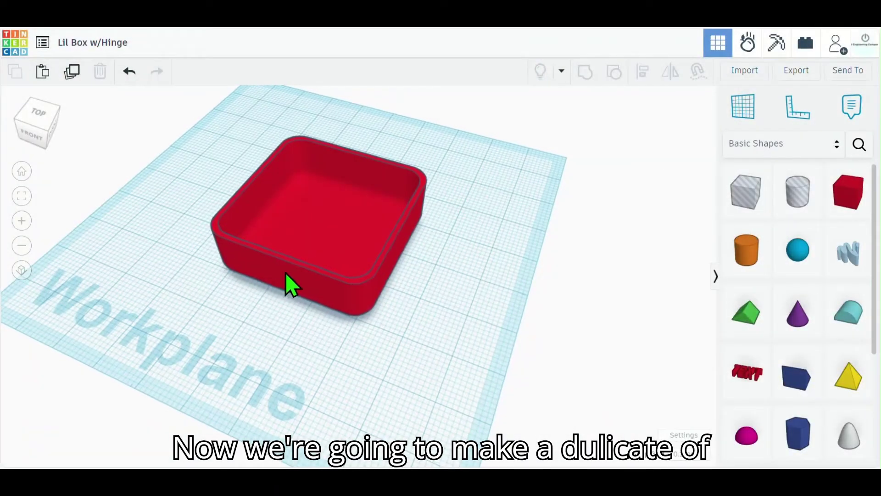
Duplicate the open half box and arrange the two halves side by side on the workplane with a gap between them
{"action": "left_click", "coordinate": [285, 277]}
{"action": "left_click", "coordinate": [359, 356]}
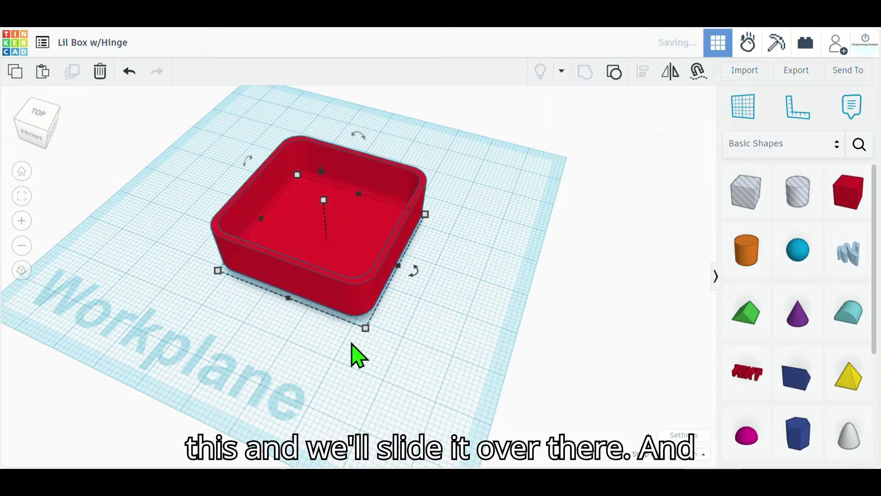
{"action": "left_click_drag", "start_coordinate": [314, 286], "coordinate": [137, 232]}
{"action": "left_click_drag", "start_coordinate": [325, 229], "coordinate": [416, 266]}
{"action": "left_click", "coordinate": [212, 284]}
{"action": "right_click_drag", "start_coordinate": [217, 301], "coordinate": [250, 301]}
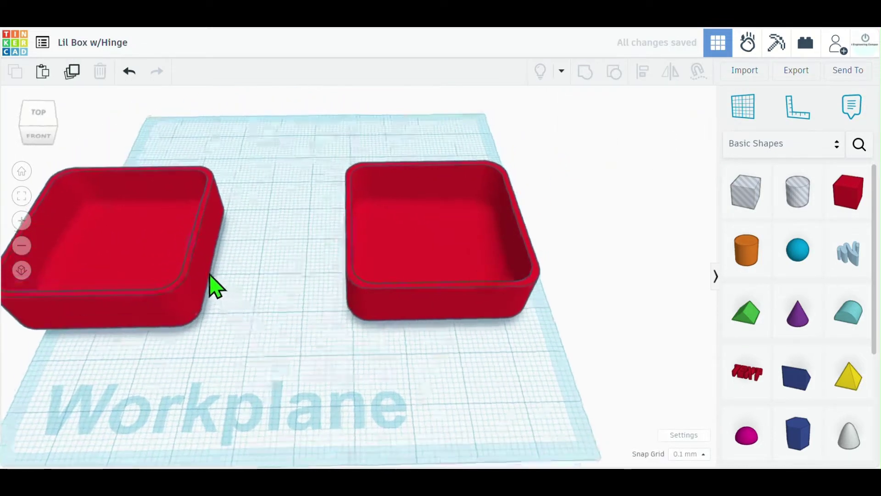
{"action": "left_click_drag", "start_coordinate": [204, 275], "coordinate": [255, 279]}
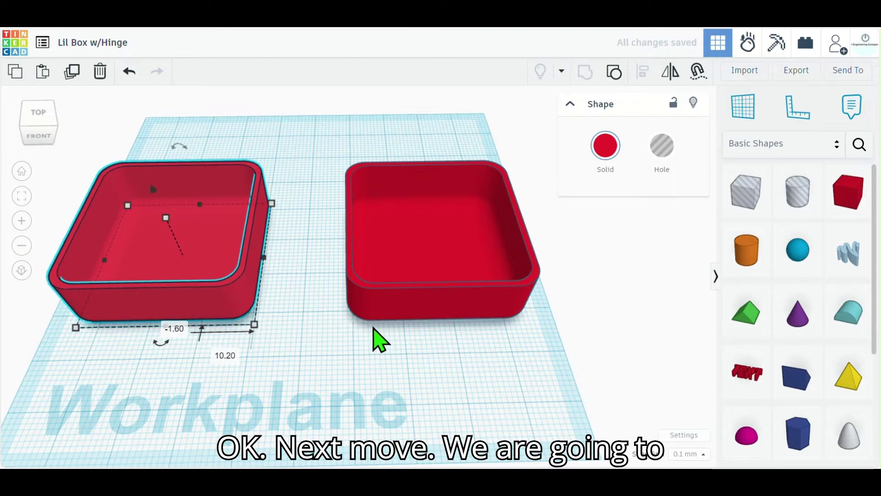
Add a solid box for the latch beside the half box and set its length parallel to the outer wall to 10 mm
{"action": "right_click_drag", "start_coordinate": [380, 339], "coordinate": [376, 356]}
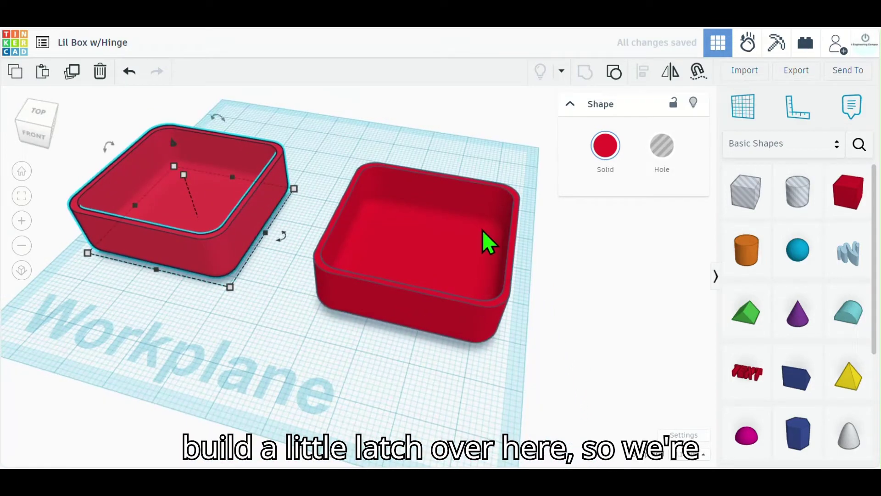
{"action": "right_click_drag", "start_coordinate": [511, 372], "coordinate": [409, 346]}
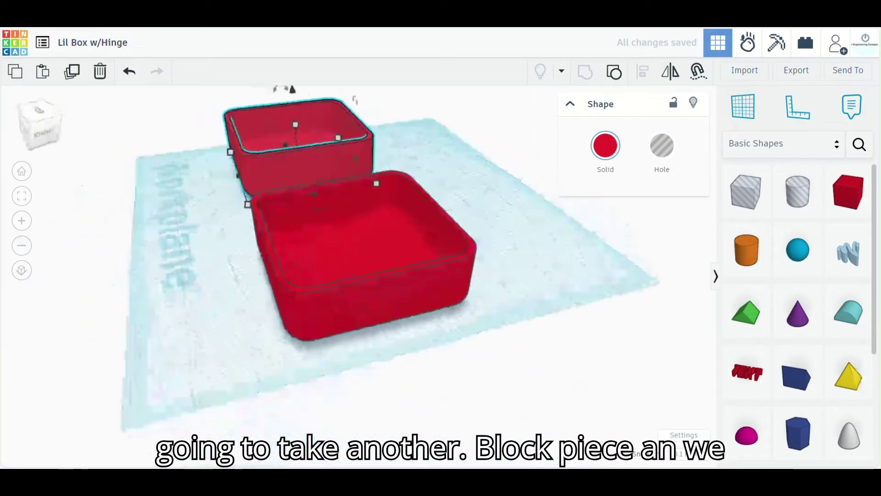
{"action": "left_click_drag", "start_coordinate": [854, 199], "coordinate": [523, 361]}
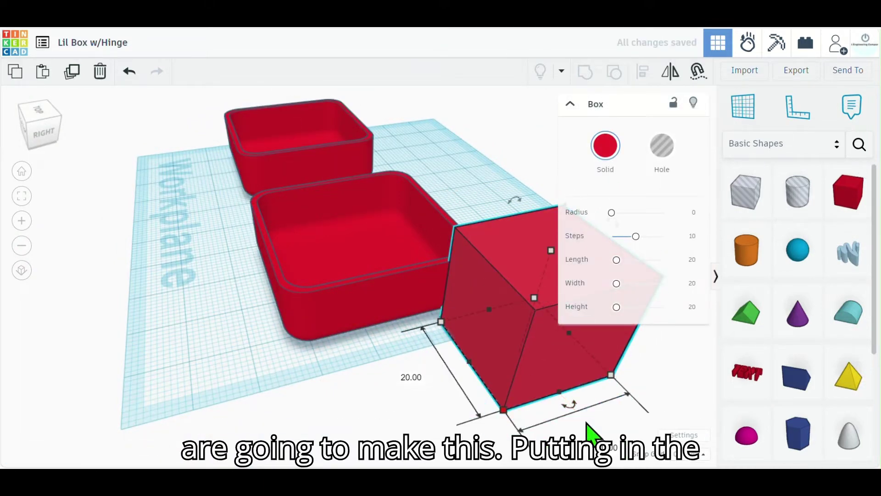
{"action": "scroll", "coordinate": [586, 434], "scroll_direction": "down", "scroll_amount": 2}
{"action": "middle_click_drag", "start_coordinate": [426, 409], "coordinate": [371, 359]}
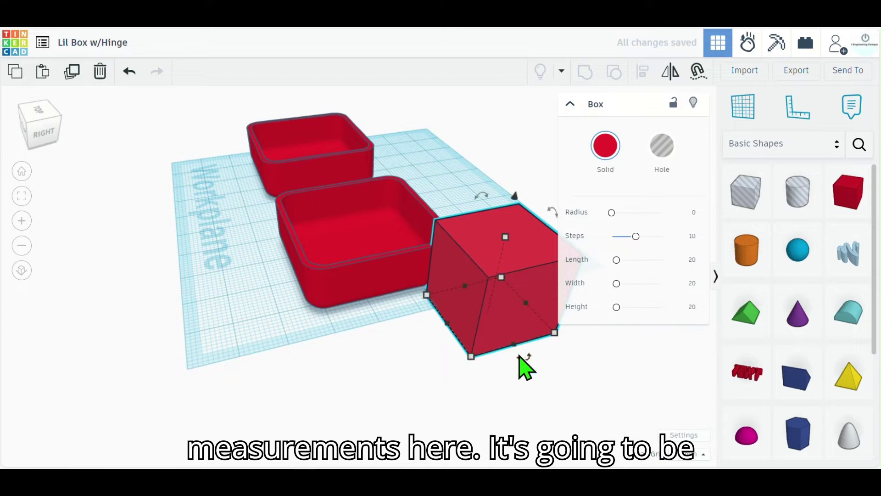
{"action": "mouse_move", "coordinate": [471, 359]}
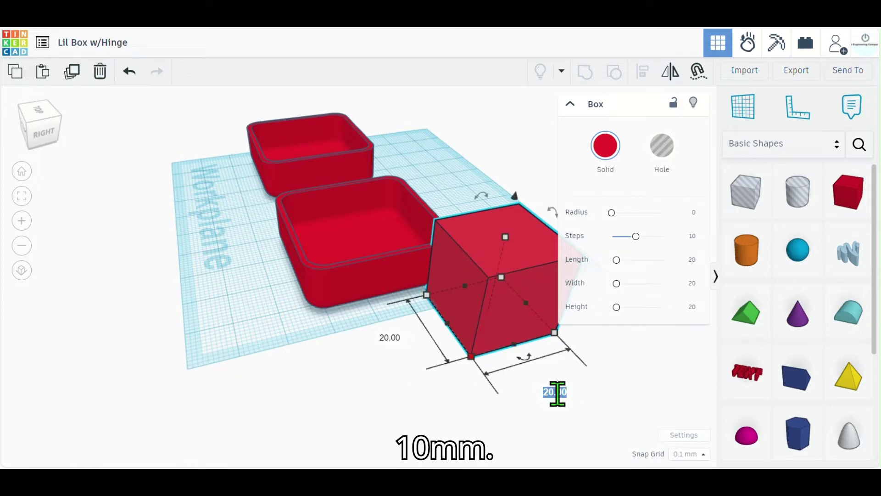
{"action": "key", "text": "Return"}
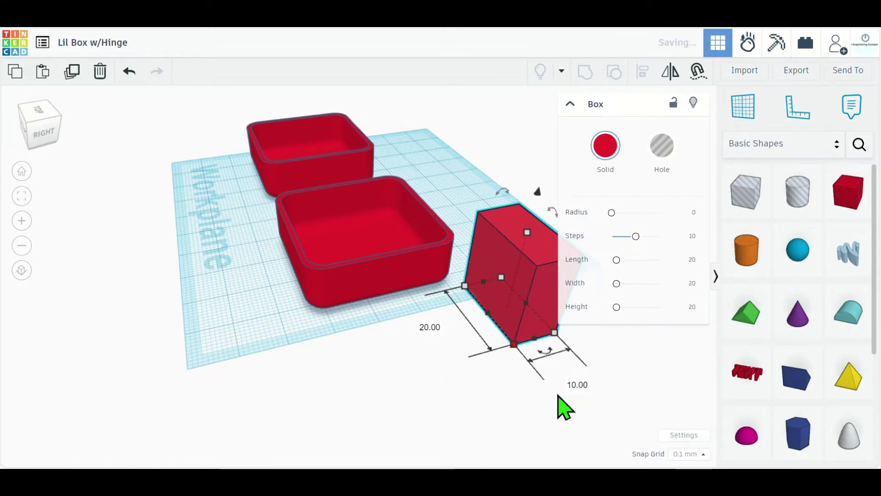
Set the latch block's height to 6 mm and its thickness to 3 mm
{"action": "middle_click_drag", "start_coordinate": [498, 370], "coordinate": [408, 360]}
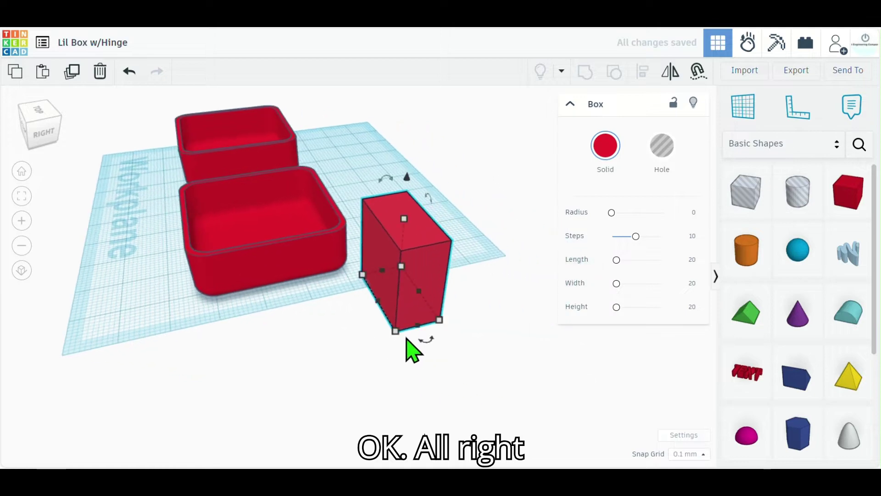
{"action": "right_click_drag", "start_coordinate": [291, 309], "coordinate": [453, 246]}
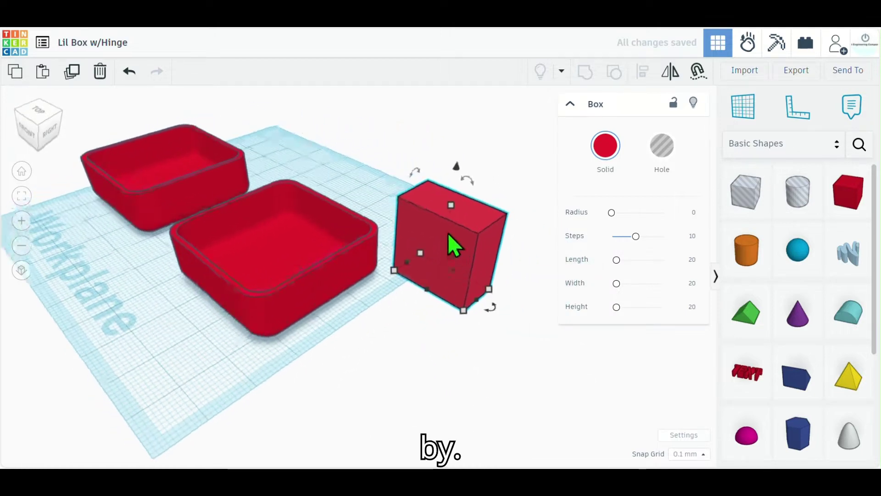
{"action": "left_click", "coordinate": [516, 245]}
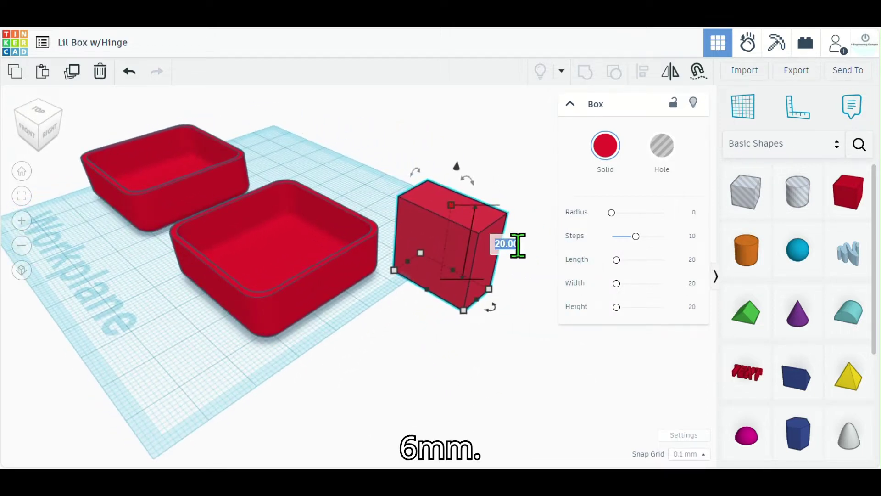
{"action": "type", "text": "6"}
{"action": "key", "text": "Return"}
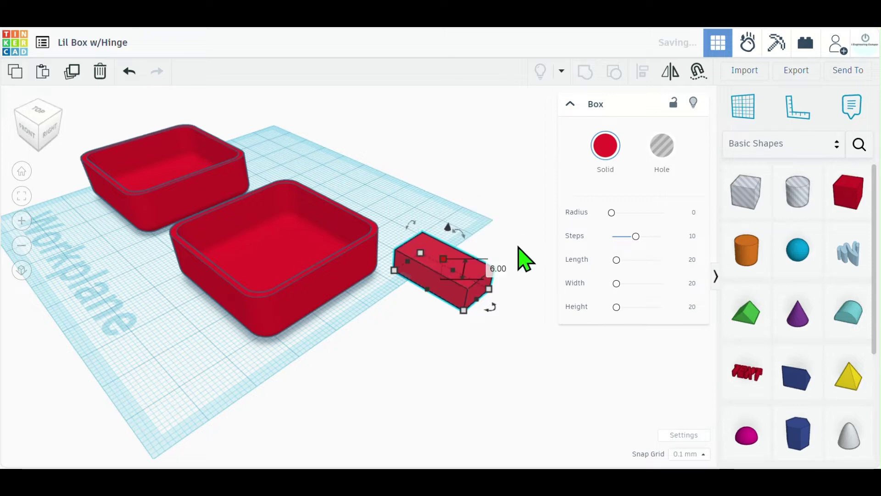
{"action": "right_click_drag", "start_coordinate": [505, 354], "coordinate": [357, 305]}
{"action": "left_click_drag", "start_coordinate": [317, 274], "coordinate": [269, 324]}
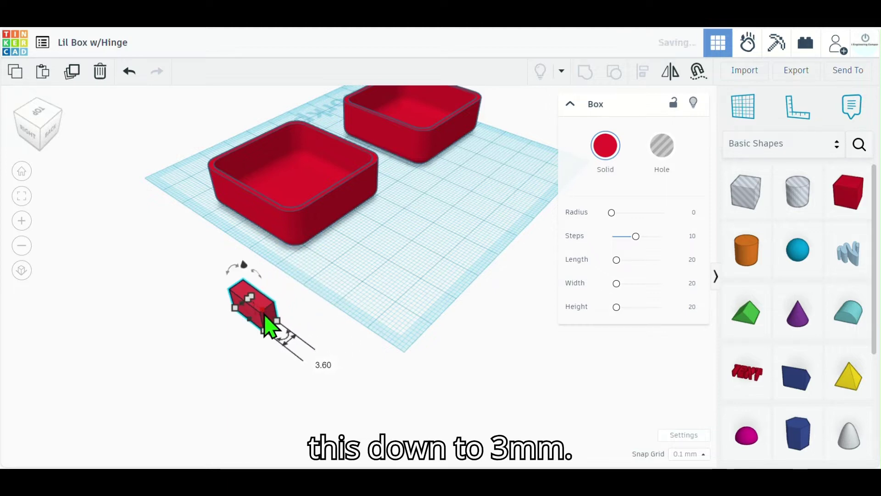
{"action": "left_click", "coordinate": [323, 364]}
{"action": "type", "text": "3"}
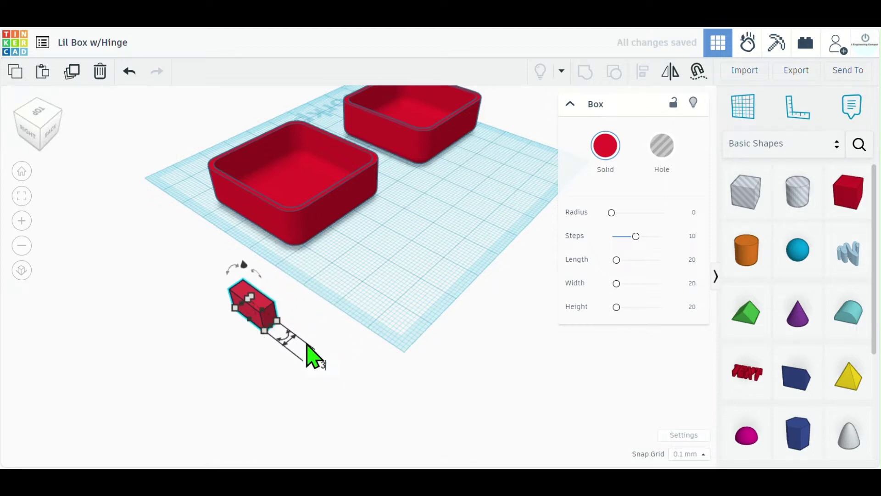
{"action": "key", "text": "Return"}
Move the latch block onto the workplane close to the outer side wall of the nearest half box
{"action": "left_click", "coordinate": [205, 345]}
{"action": "right_click_drag", "start_coordinate": [204, 346], "coordinate": [361, 324]}
{"action": "left_click", "coordinate": [366, 335]}
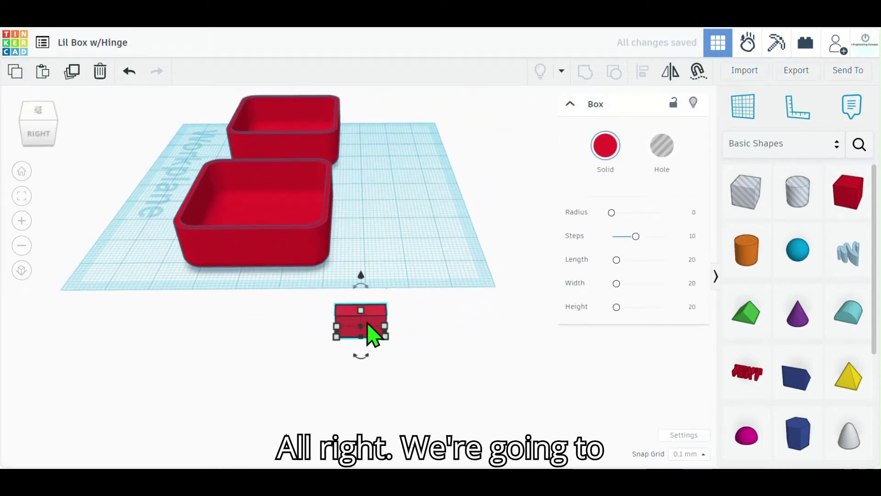
{"action": "left_click_drag", "start_coordinate": [377, 327], "coordinate": [271, 278]}
{"action": "right_click_drag", "start_coordinate": [226, 295], "coordinate": [464, 353]}
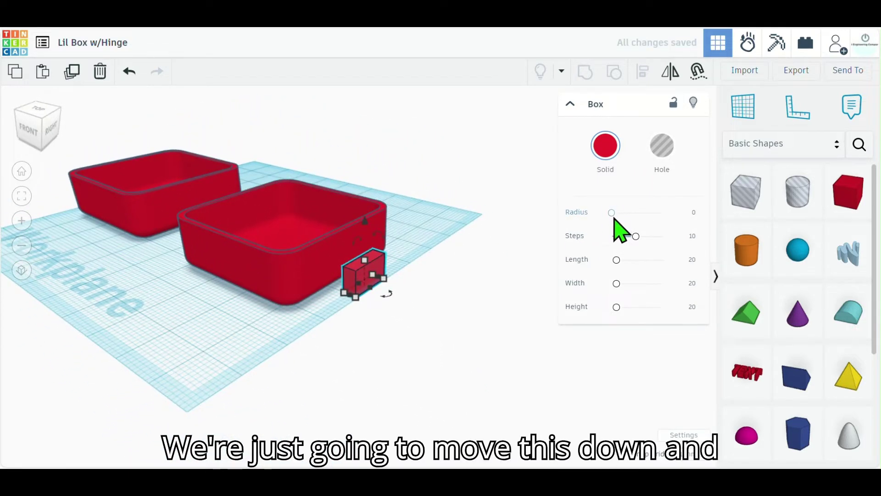
Round the latch block's edges with a radius of about 5.4 and raise its height to 7 mm
{"action": "left_click_drag", "start_coordinate": [613, 214], "coordinate": [616, 215]}
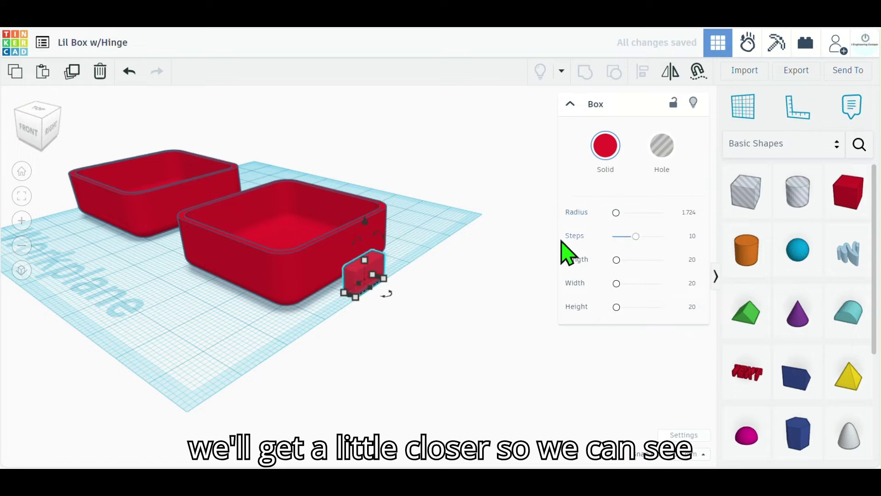
{"action": "scroll", "coordinate": [363, 295], "scroll_direction": "up", "scroll_amount": 2}
{"action": "scroll", "coordinate": [366, 302], "scroll_direction": "up", "scroll_amount": 2}
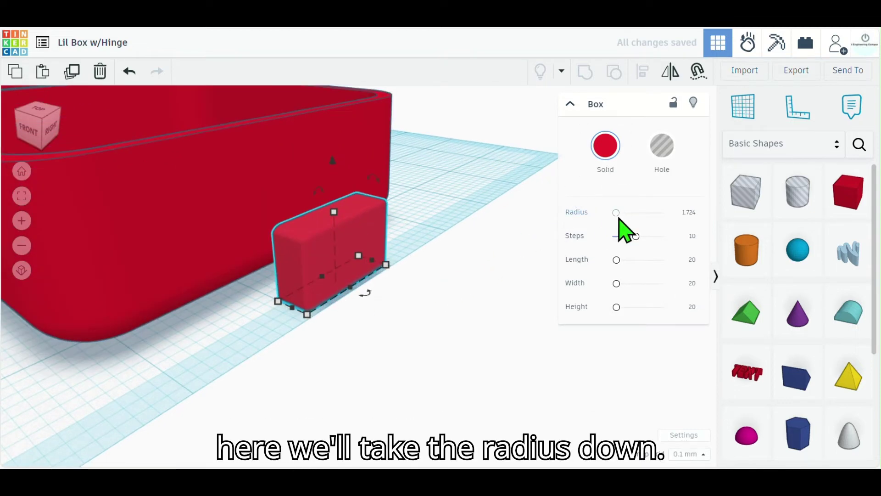
{"action": "left_click_drag", "start_coordinate": [616, 214], "coordinate": [625, 213]}
{"action": "right_click_drag", "start_coordinate": [488, 237], "coordinate": [167, 239]}
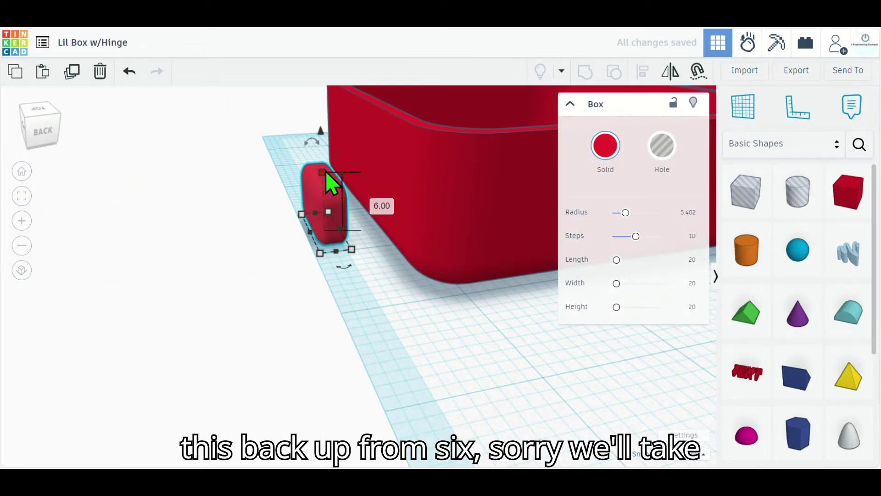
{"action": "left_click_drag", "start_coordinate": [326, 171], "coordinate": [324, 161]}
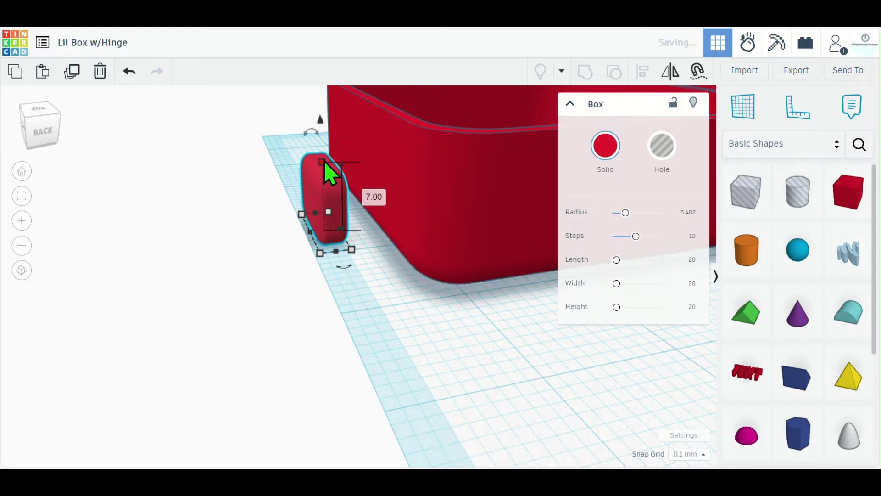
Set the latch block's edge radius to 5.5
{"action": "left_click", "coordinate": [206, 204]}
{"action": "right_click_drag", "start_coordinate": [207, 206], "coordinate": [324, 205]}
{"action": "left_click", "coordinate": [326, 216]}
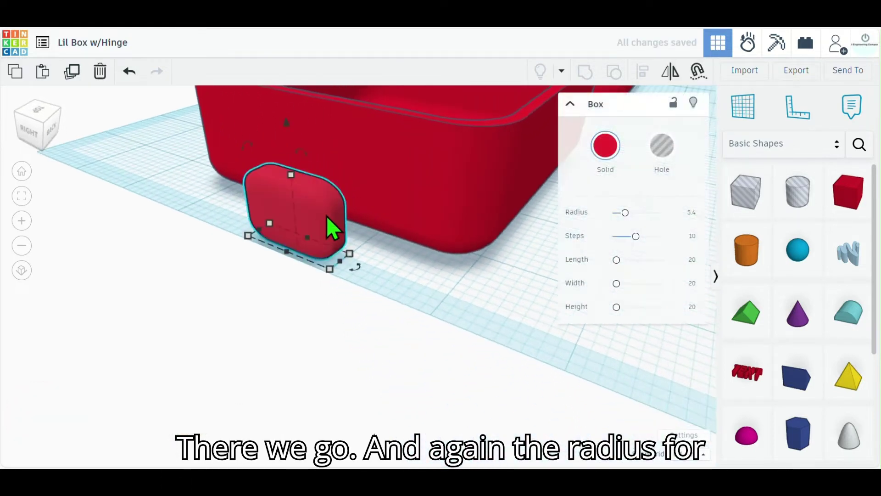
{"action": "left_click", "coordinate": [692, 213]}
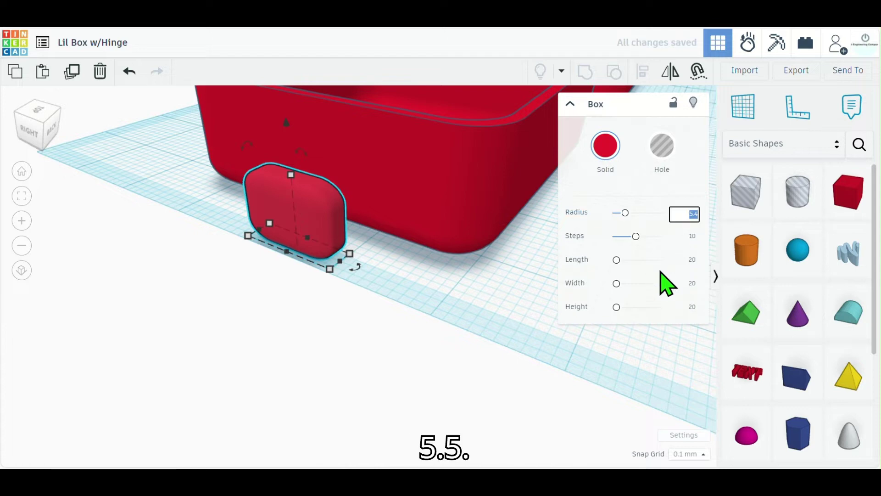
{"action": "type", "text": "5"}
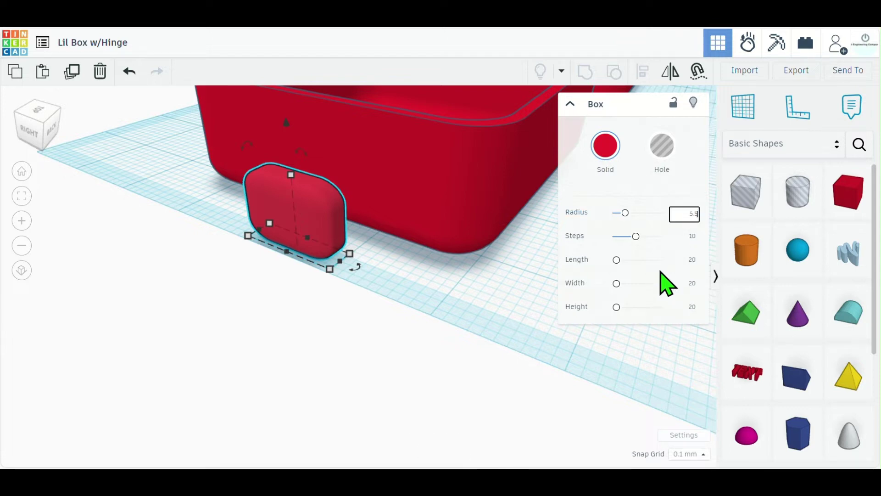
{"action": "left_click", "coordinate": [405, 349]}
{"action": "right_click_drag", "start_coordinate": [405, 348], "coordinate": [205, 238]}
{"action": "scroll", "coordinate": [207, 234], "scroll_direction": "down", "scroll_amount": 2}
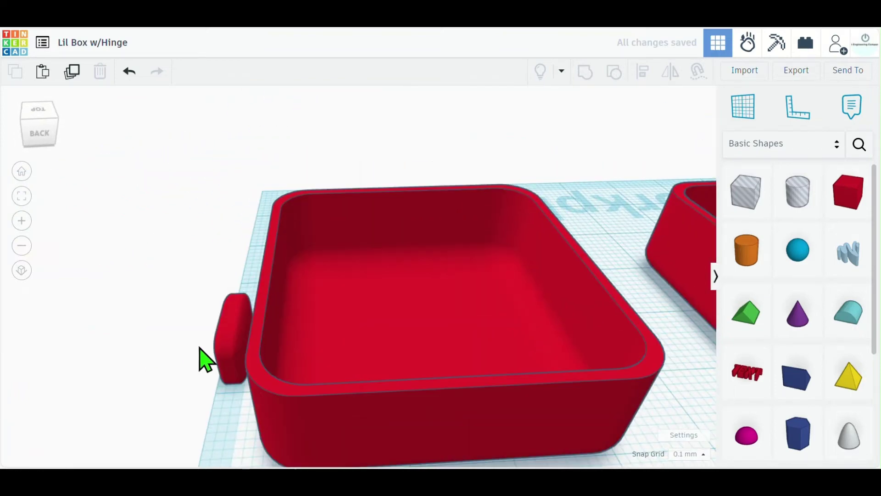
{"action": "right_click_drag", "start_coordinate": [229, 360], "coordinate": [299, 370]}
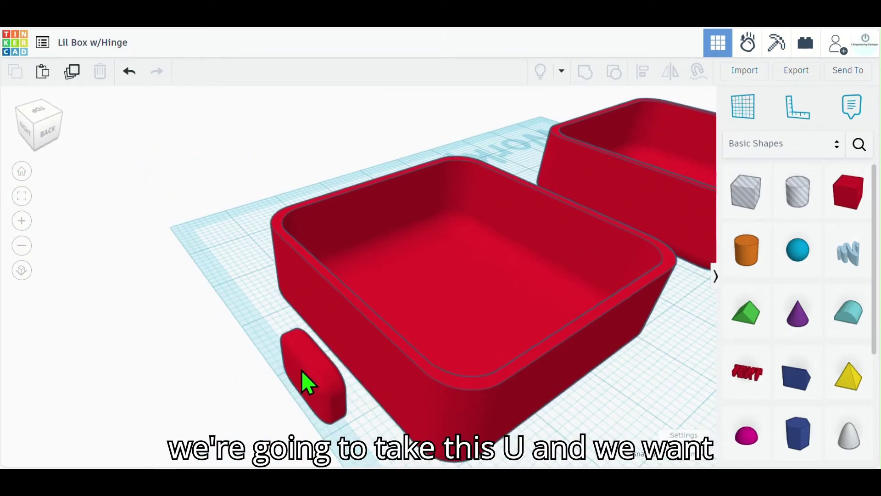
Lift the latch block to the height of the half box's rim and move it into the adjacent side wall
{"action": "left_click_drag", "start_coordinate": [302, 372], "coordinate": [321, 243]}
{"action": "right_click_drag", "start_coordinate": [249, 366], "coordinate": [266, 288]}
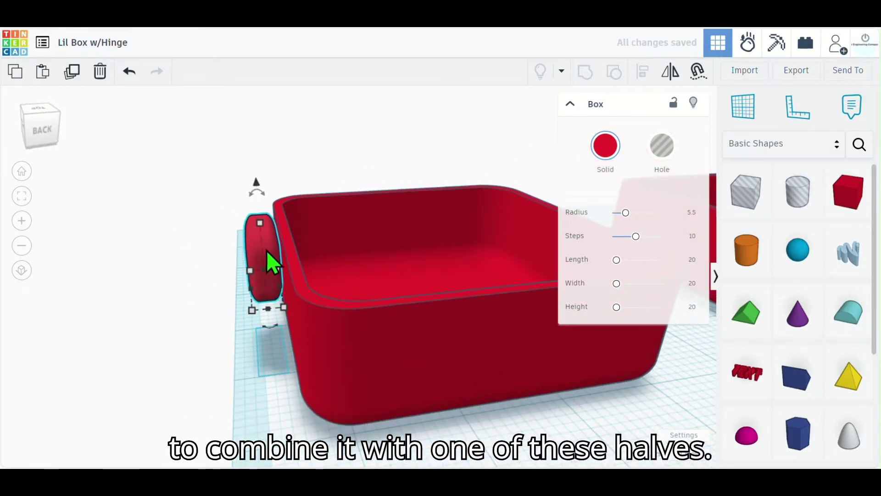
{"action": "left_click_drag", "start_coordinate": [267, 250], "coordinate": [289, 250]}
{"action": "scroll", "coordinate": [225, 295], "scroll_direction": "up", "scroll_amount": 5}
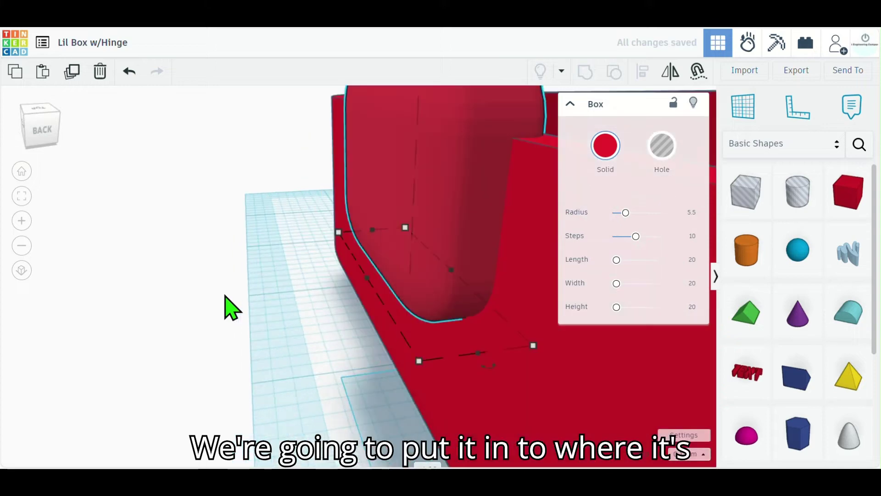
Nudge the latch block outward in 0.1 mm increments until it no longer protrudes past the wall's inner face
{"action": "right_click_drag", "start_coordinate": [288, 299], "coordinate": [255, 305]}
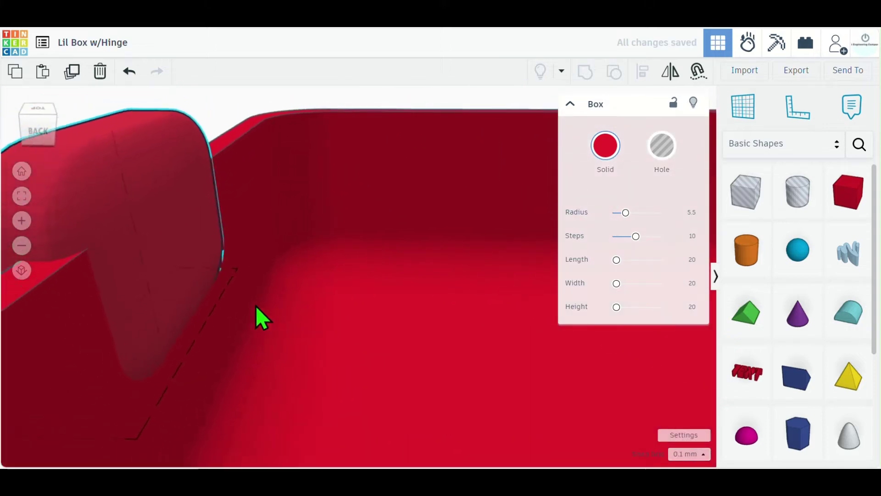
{"action": "key", "text": "Left"}
{"action": "key", "text": "Left"}
{"action": "key", "text": "Left"}
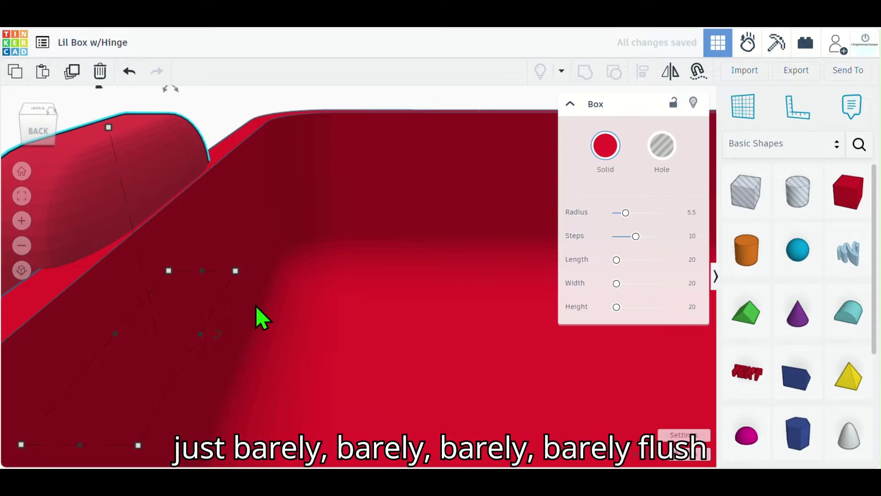
{"action": "scroll", "coordinate": [194, 224], "scroll_direction": "down", "scroll_amount": 3}
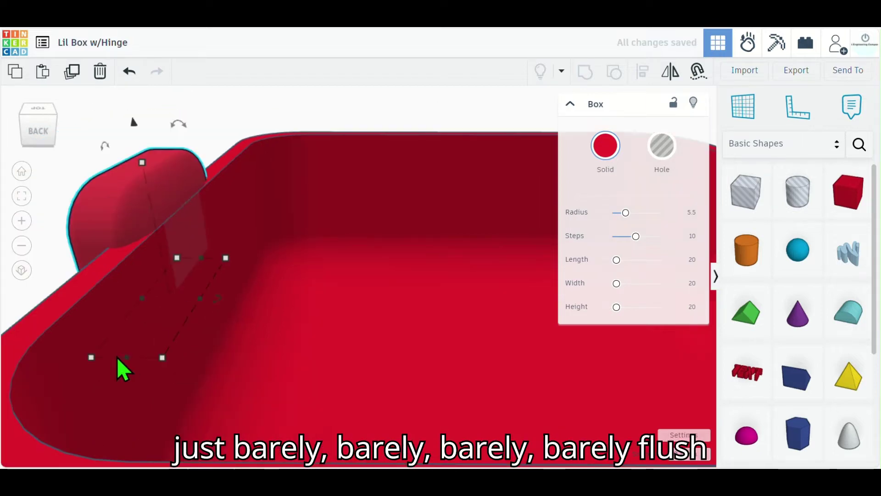
{"action": "right_click_drag", "start_coordinate": [59, 237], "coordinate": [166, 240]}
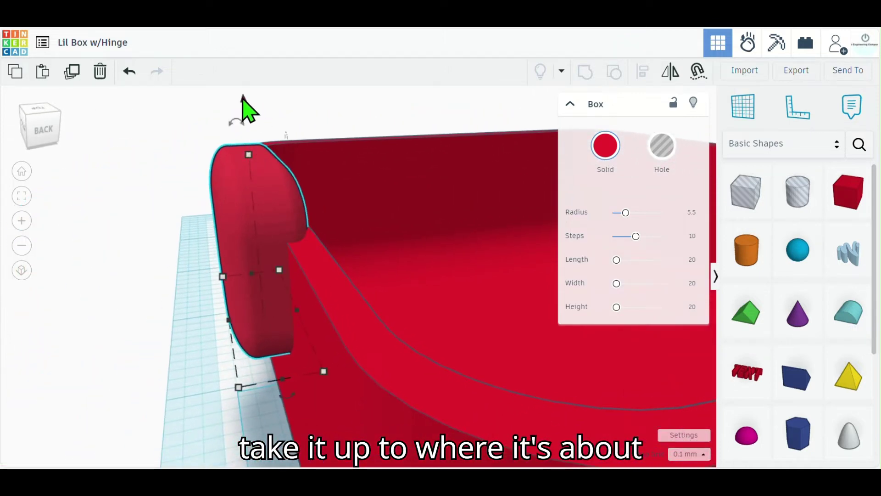
Raise the latch block until about half of it stands above the half box's rim
{"action": "left_click_drag", "start_coordinate": [243, 95], "coordinate": [232, 57]}
{"action": "right_click_drag", "start_coordinate": [197, 172], "coordinate": [133, 253]}
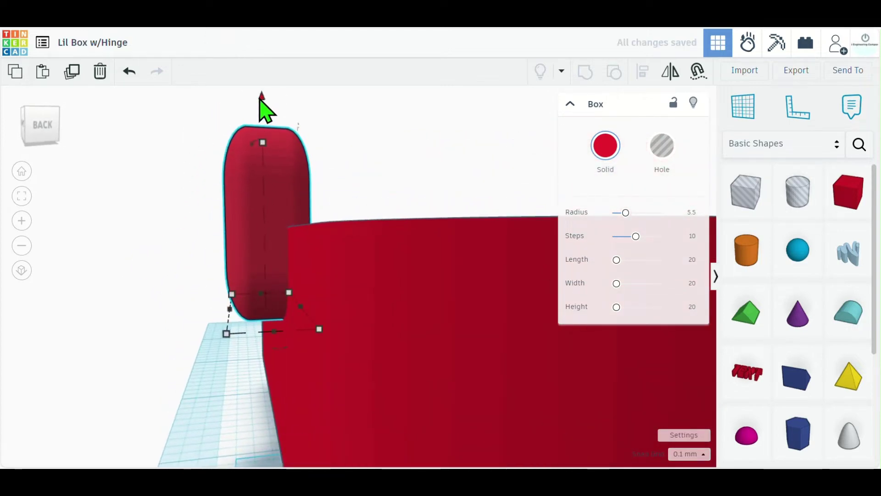
{"action": "left_click_drag", "start_coordinate": [262, 94], "coordinate": [264, 87]}
{"action": "left_click", "coordinate": [132, 268]}
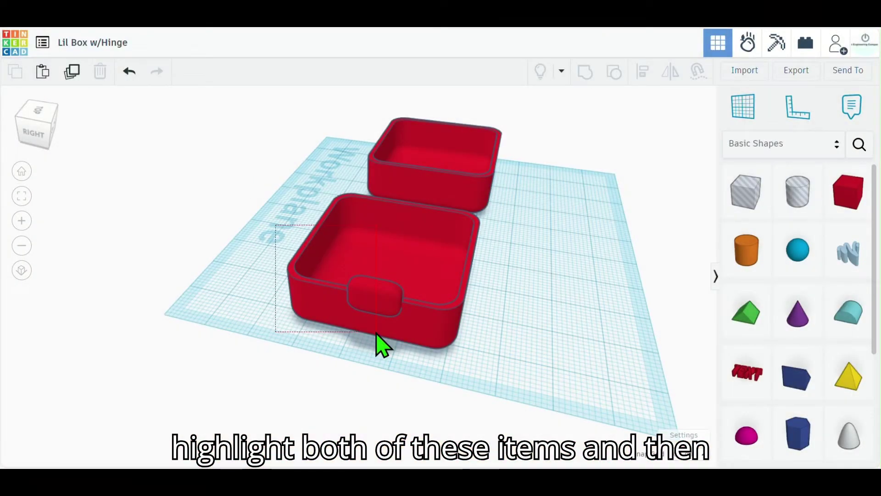
Align the latch block to the centre of the half box's side wall
{"action": "left_click_drag", "start_coordinate": [376, 333], "coordinate": [378, 334]}
{"action": "left_click", "coordinate": [642, 72]}
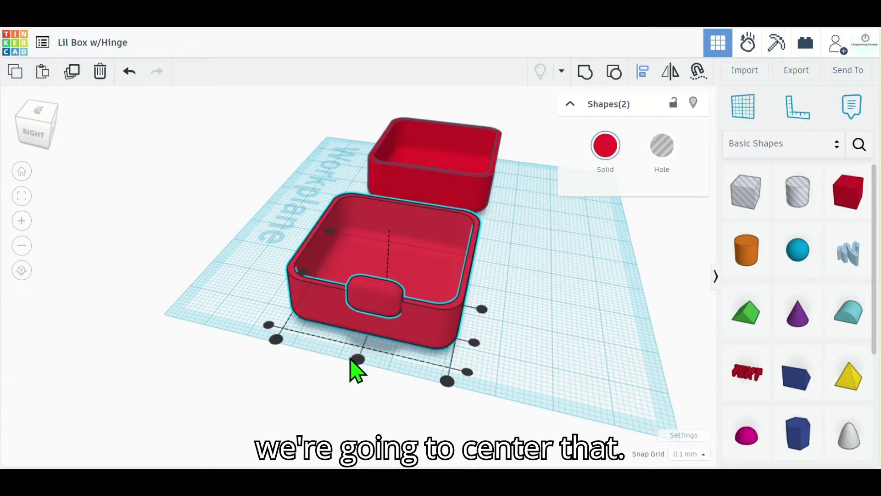
{"action": "left_click", "coordinate": [357, 360]}
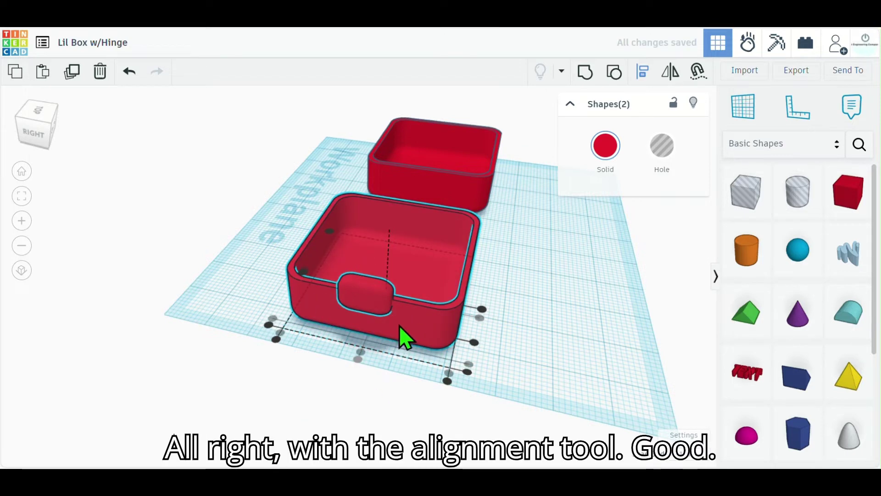
{"action": "right_click_drag", "start_coordinate": [403, 339], "coordinate": [171, 365]}
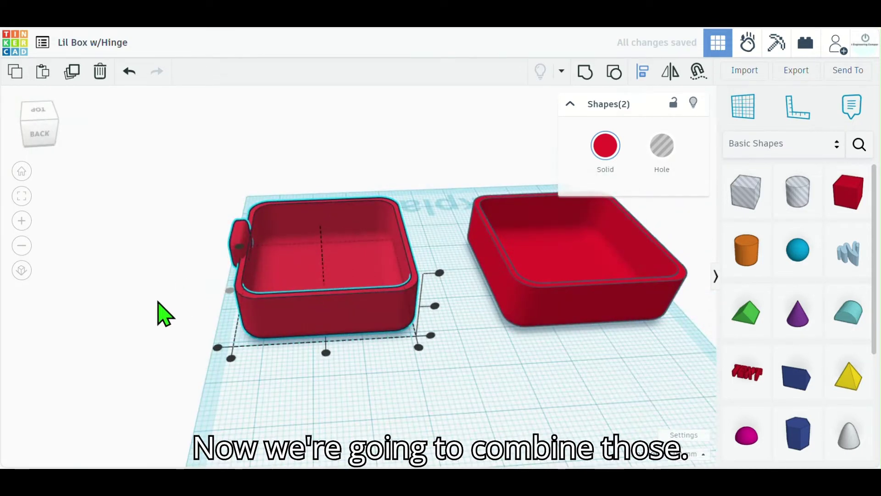
Group the latch block and its half box into one solid shape
{"action": "left_click", "coordinate": [234, 322]}
{"action": "left_click_drag", "start_coordinate": [256, 250], "coordinate": [258, 252]}
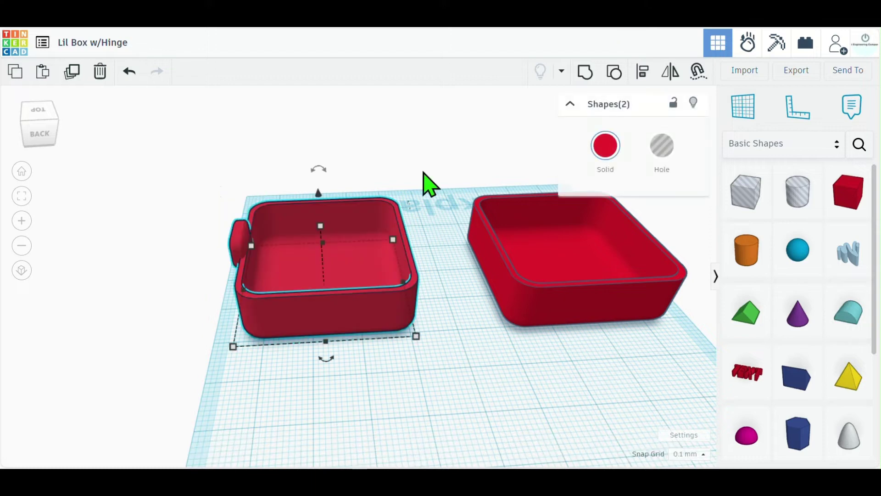
{"action": "left_click", "coordinate": [586, 75]}
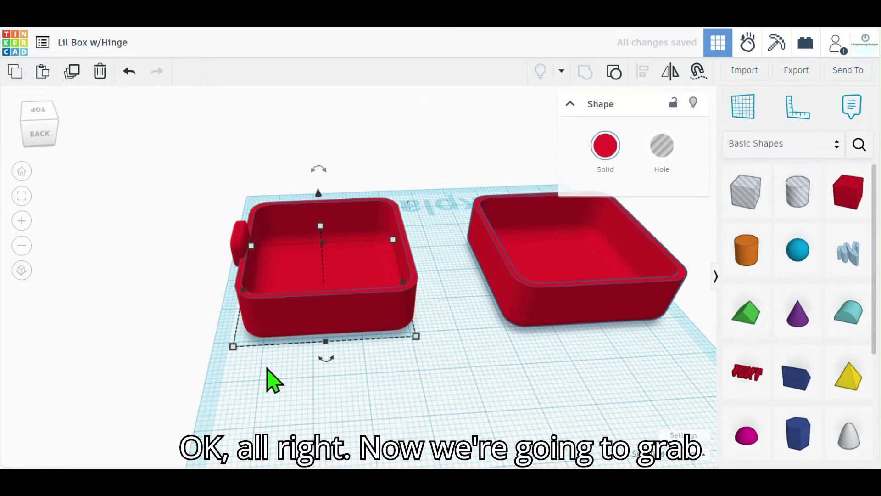
{"action": "left_click", "coordinate": [348, 405]}
Place a hole box beside the latched half and reduce it to 3 mm wide and 3 mm high
{"action": "scroll", "coordinate": [347, 405], "scroll_direction": "up", "scroll_amount": 1}
{"action": "scroll", "coordinate": [340, 395], "scroll_direction": "up", "scroll_amount": 3}
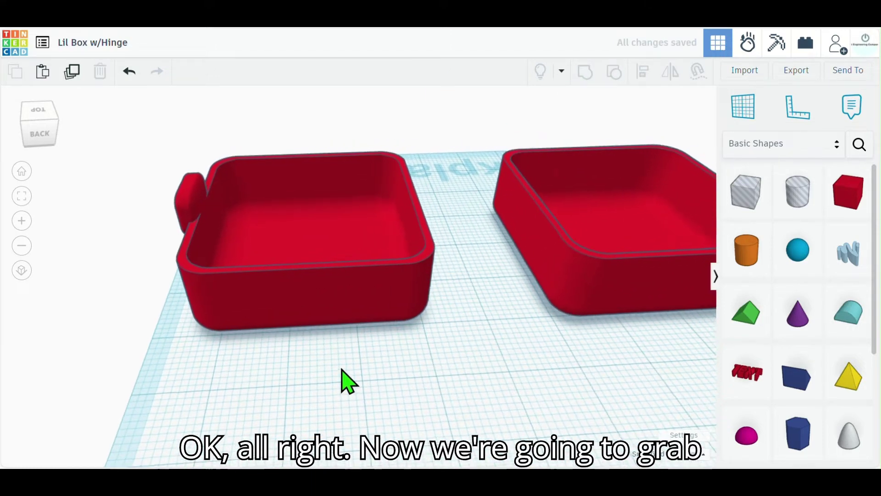
{"action": "left_click_drag", "start_coordinate": [755, 212], "coordinate": [129, 309]}
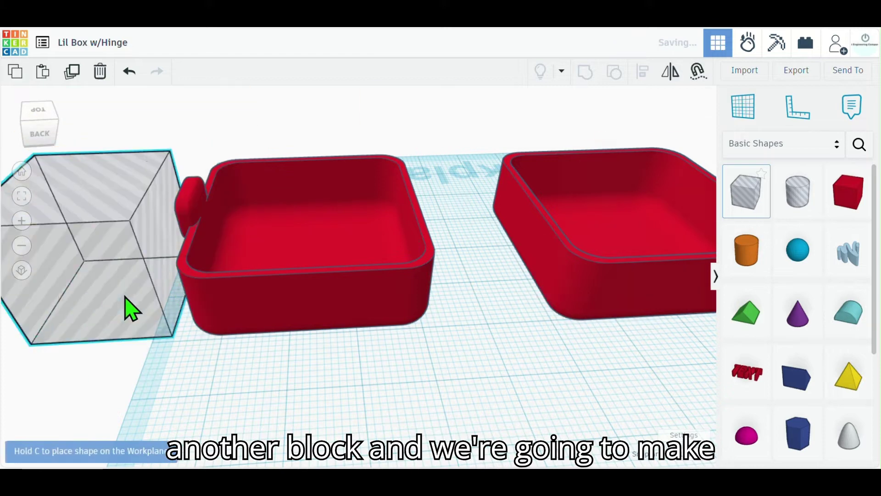
{"action": "left_click_drag", "start_coordinate": [189, 294], "coordinate": [130, 303]}
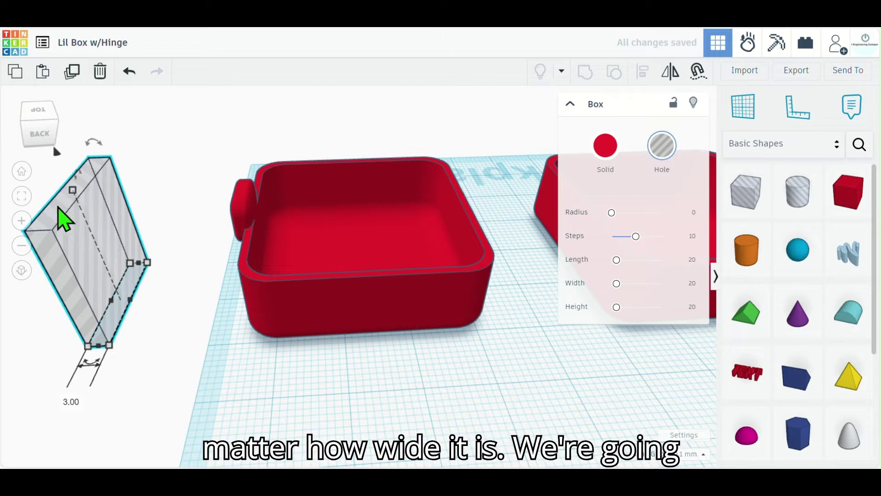
{"action": "left_click_drag", "start_coordinate": [73, 191], "coordinate": [113, 288]}
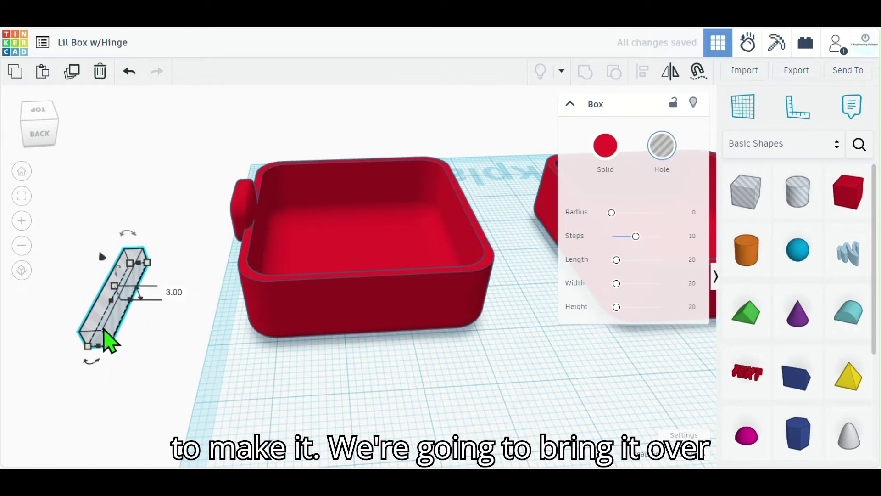
Move the hole block inside the latched half next to the latch and raise it up to the rim
{"action": "left_click_drag", "start_coordinate": [107, 325], "coordinate": [274, 243]}
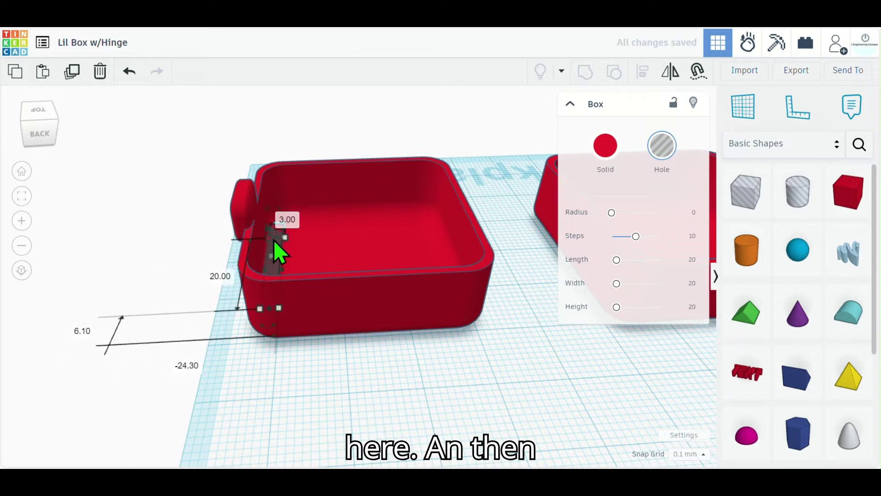
{"action": "right_click_drag", "start_coordinate": [430, 281], "coordinate": [282, 202]}
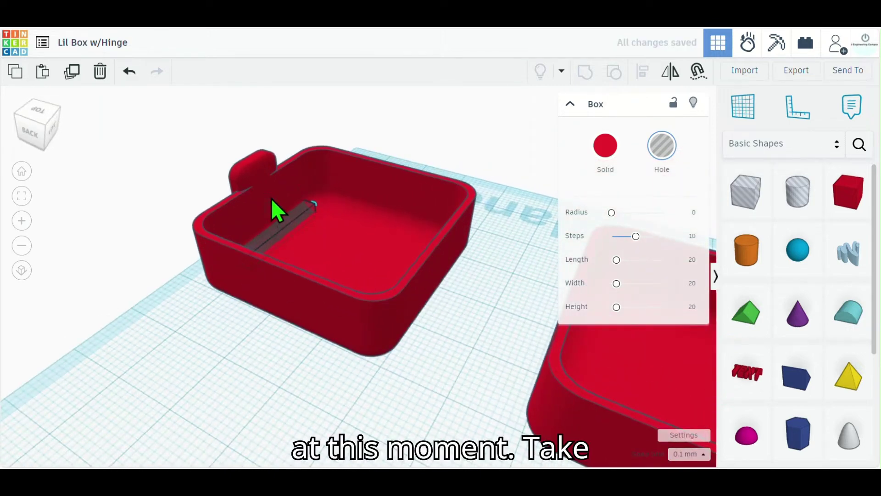
{"action": "left_click", "coordinate": [271, 194]}
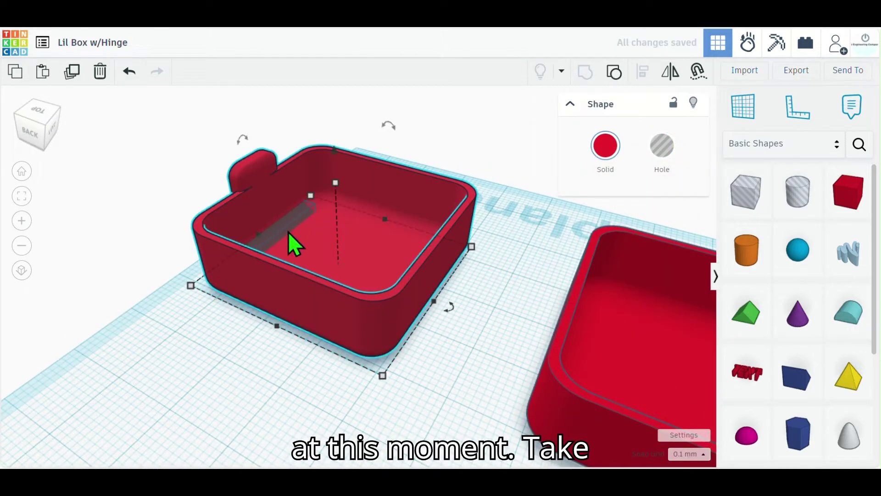
{"action": "left_click", "coordinate": [285, 230]}
{"action": "left_click_drag", "start_coordinate": [275, 202], "coordinate": [269, 139]}
Reduce the hole block's height to 2.3 mm and nudge it up so its underside is level with the rim
{"action": "scroll", "coordinate": [268, 171], "scroll_direction": "up", "scroll_amount": 5}
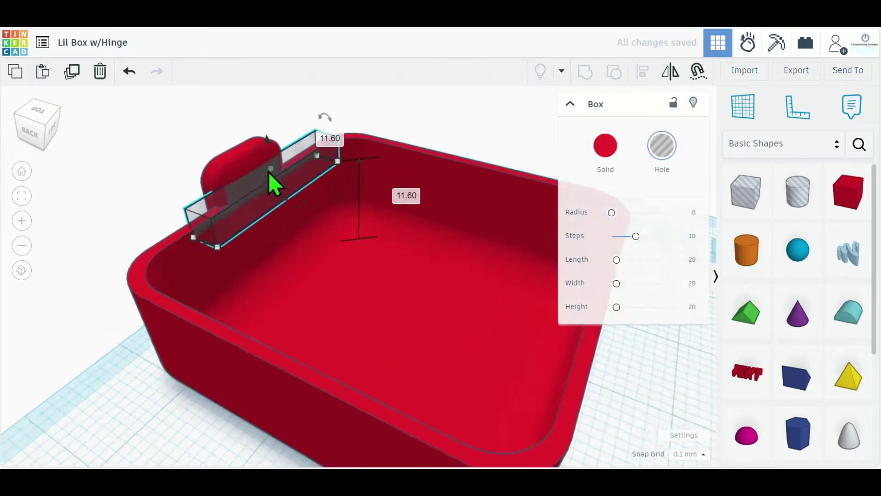
{"action": "right_click_drag", "start_coordinate": [450, 101], "coordinate": [312, 160]}
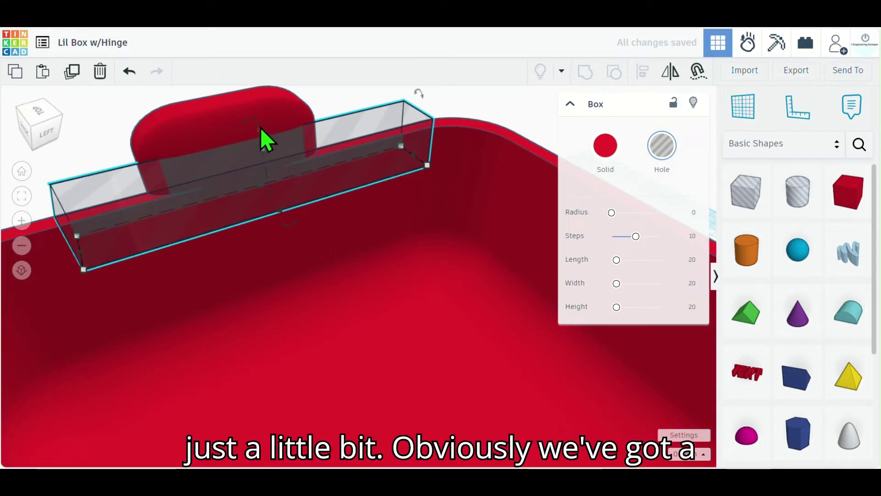
{"action": "left_click_drag", "start_coordinate": [265, 153], "coordinate": [265, 161]}
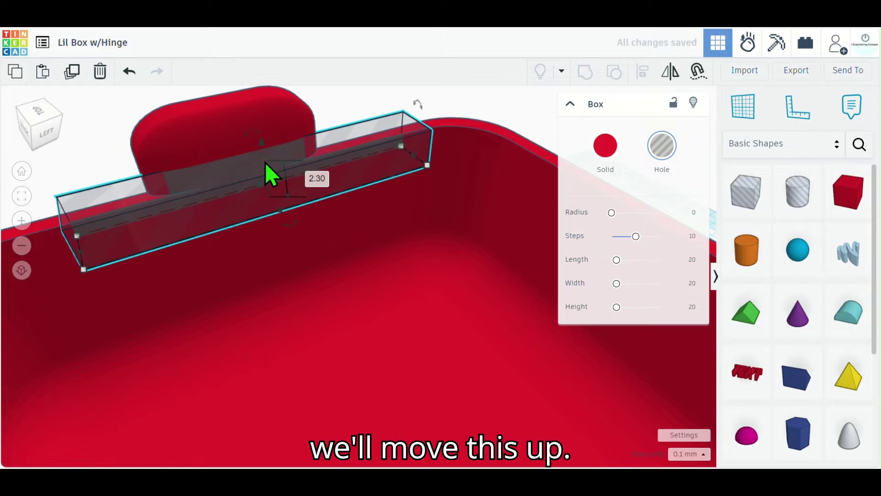
{"action": "key", "text": "ctrl+Up"}
{"action": "key", "text": "ctrl+Up"}
{"action": "key", "text": "ctrl+Up"}
{"action": "key", "text": "ctrl+Up"}
{"action": "key", "text": "ctrl+Up"}
{"action": "key", "text": "ctrl+Up"}
{"action": "key", "text": "ctrl+Up"}
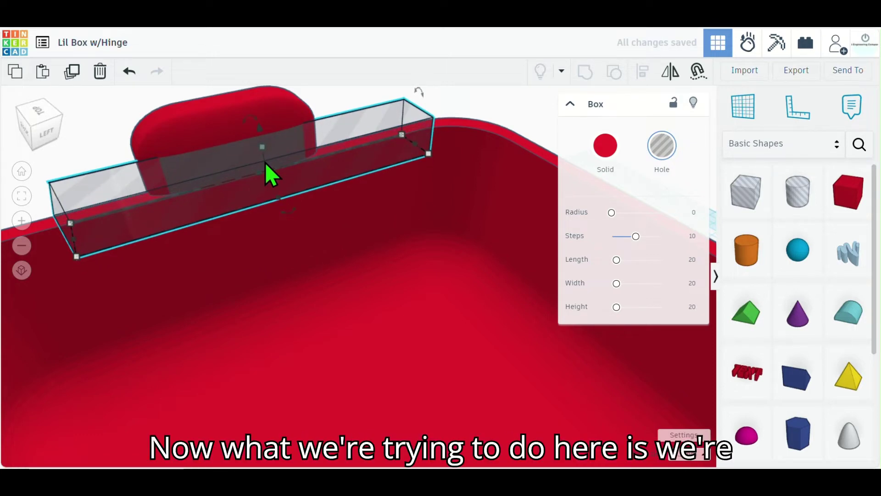
Shift the hole block outward into the latch until its outer face is even with the half box's outer wall
{"action": "right_click_drag", "start_coordinate": [98, 143], "coordinate": [246, 93]}
{"action": "right_click_drag", "start_coordinate": [162, 143], "coordinate": [158, 172]}
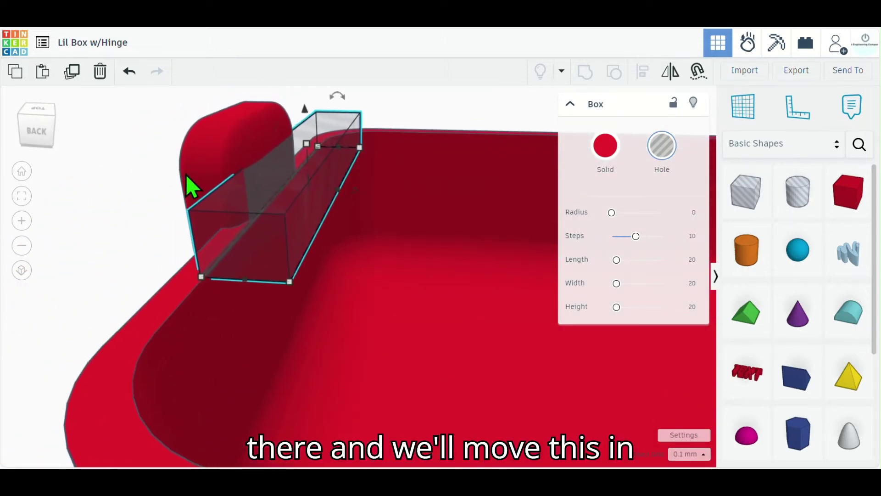
{"action": "left_click_drag", "start_coordinate": [271, 205], "coordinate": [260, 217]}
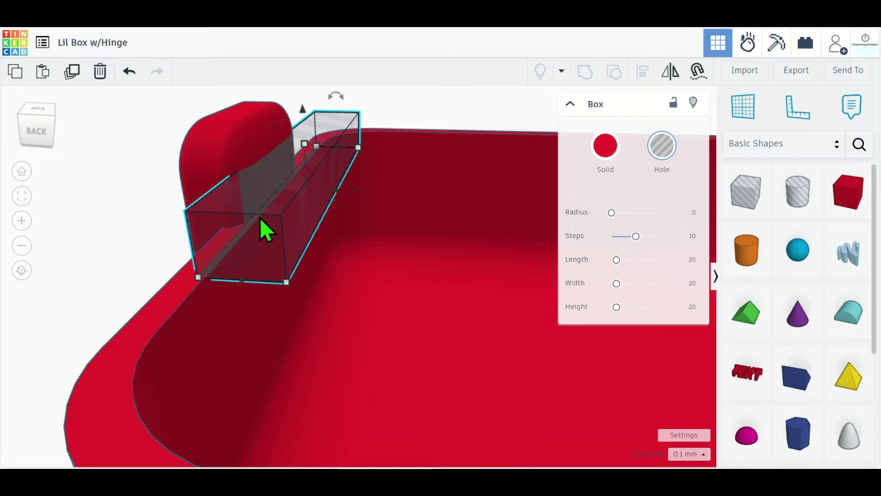
{"action": "key", "text": "Left"}
{"action": "key", "text": "Left"}
{"action": "key", "text": "Left"}
{"action": "key", "text": "Left"}
{"action": "key", "text": "Left"}
{"action": "key", "text": "Left"}
{"action": "key", "text": "Left"}
{"action": "key", "text": "Left"}
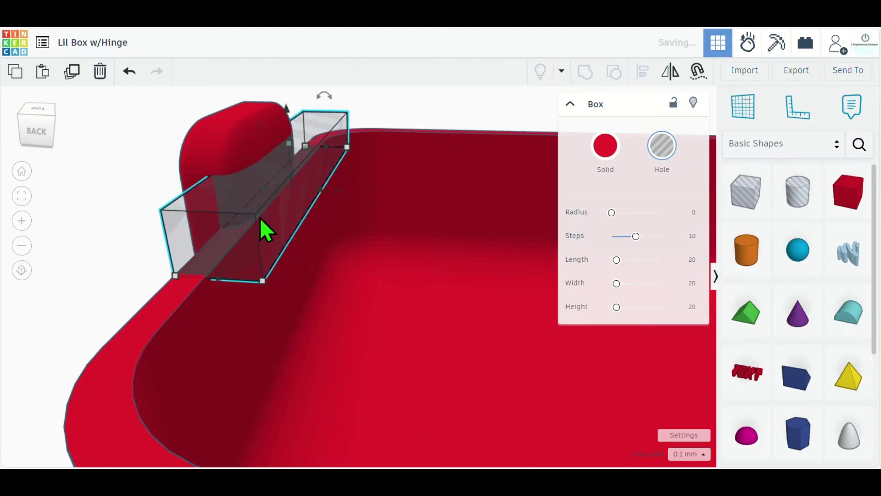
{"action": "right_click_drag", "start_coordinate": [110, 257], "coordinate": [127, 256]}
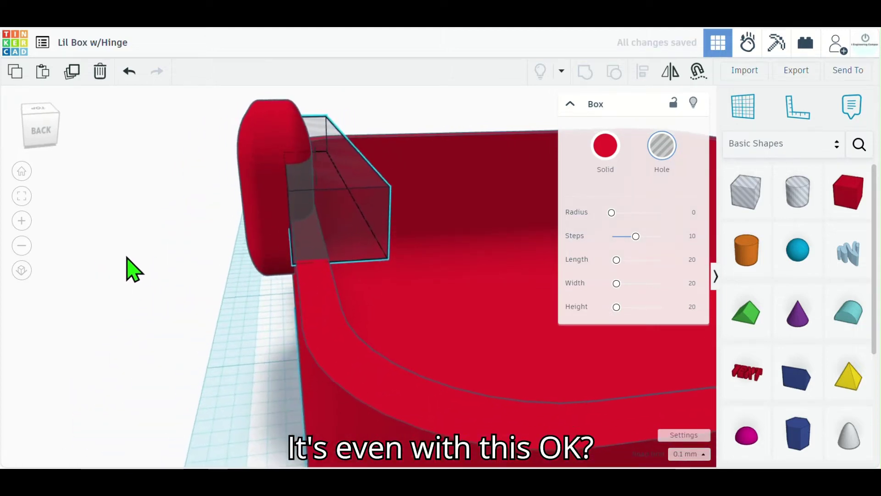
Shorten the hole block from both ends to roughly match the latch's length
{"action": "right_click_drag", "start_coordinate": [220, 257], "coordinate": [347, 134]}
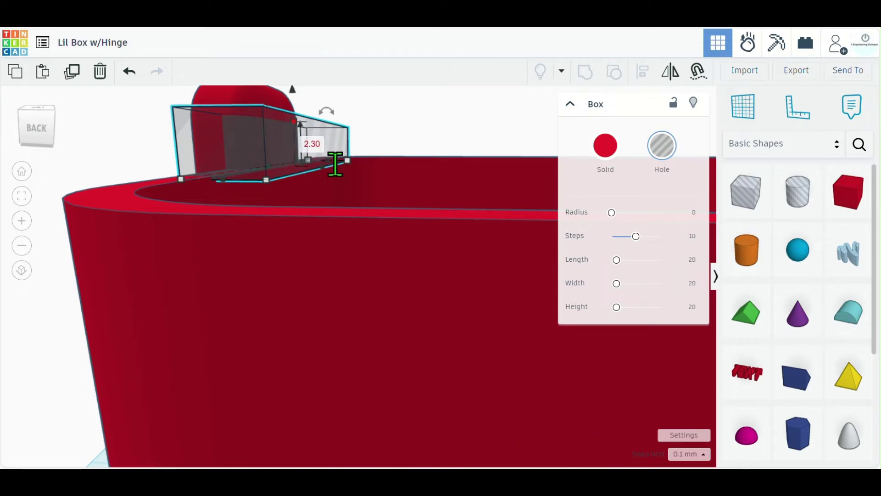
{"action": "right_click_drag", "start_coordinate": [410, 144], "coordinate": [255, 186]}
{"action": "left_click", "coordinate": [410, 134]}
{"action": "left_click", "coordinate": [392, 134]}
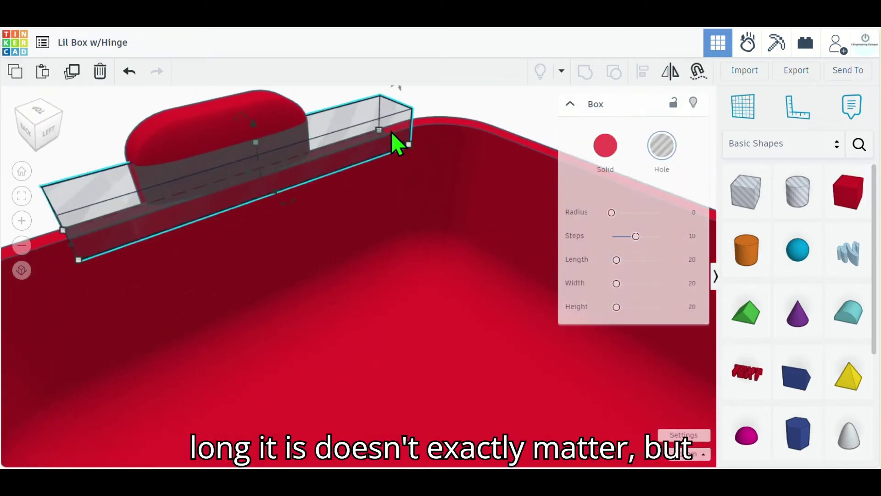
{"action": "left_click_drag", "start_coordinate": [391, 135], "coordinate": [324, 161]}
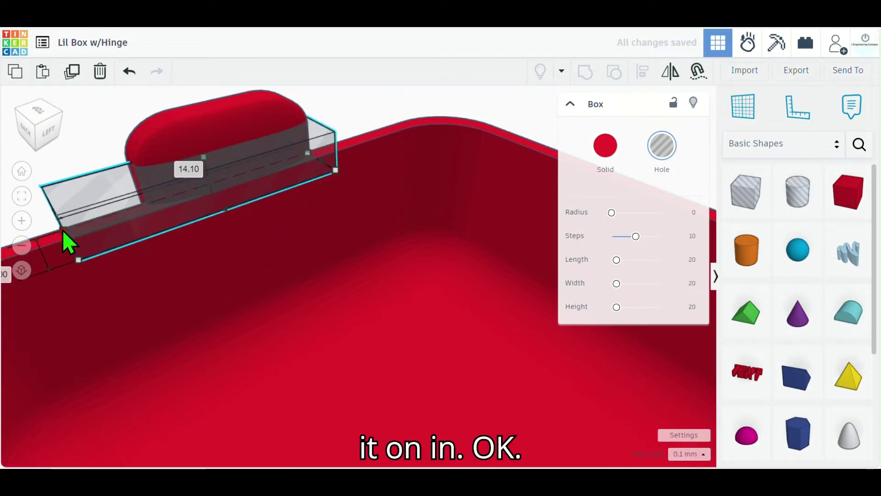
{"action": "left_click_drag", "start_coordinate": [62, 230], "coordinate": [130, 209]}
{"action": "right_click_drag", "start_coordinate": [72, 186], "coordinate": [224, 168]}
{"action": "right_click_drag", "start_coordinate": [290, 202], "coordinate": [271, 219]}
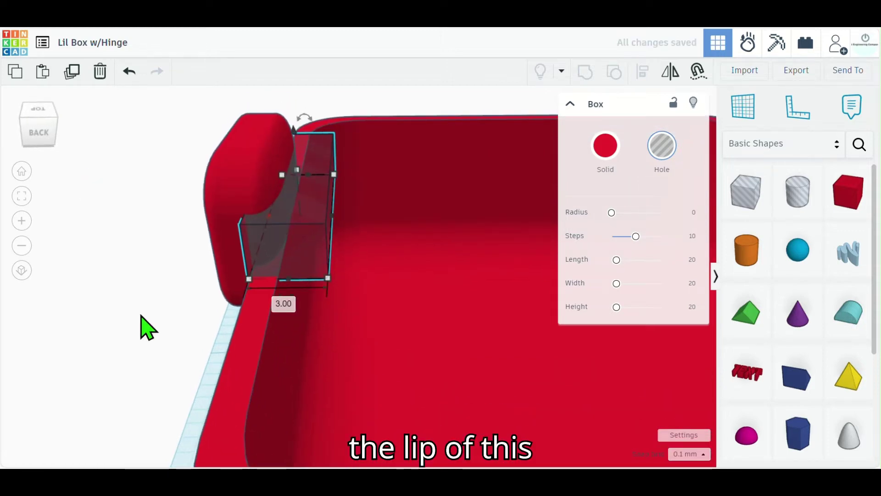
Group the hole block with the latched half box to cut its shape out of the latch beside the rim
{"action": "scroll", "coordinate": [142, 317], "scroll_direction": "up", "scroll_amount": 5}
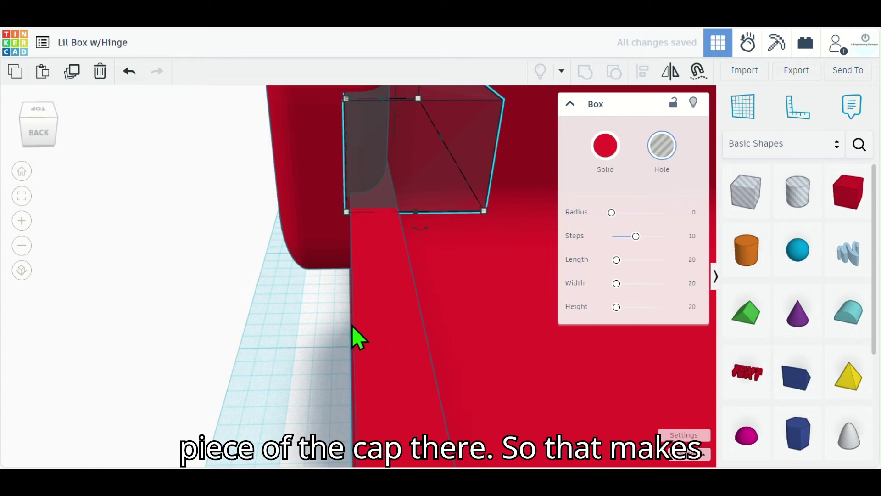
{"action": "scroll", "coordinate": [130, 274], "scroll_direction": "down", "scroll_amount": 4}
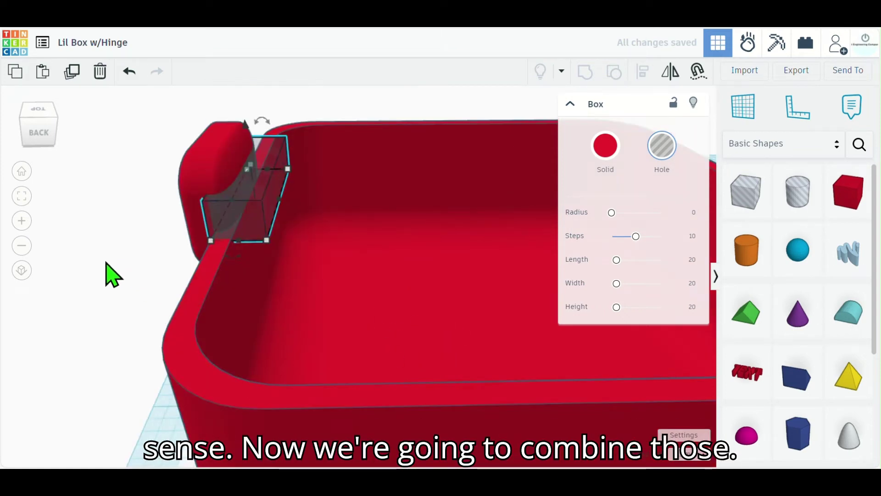
{"action": "left_click", "coordinate": [135, 257]}
{"action": "left_click_drag", "start_coordinate": [209, 221], "coordinate": [197, 269]}
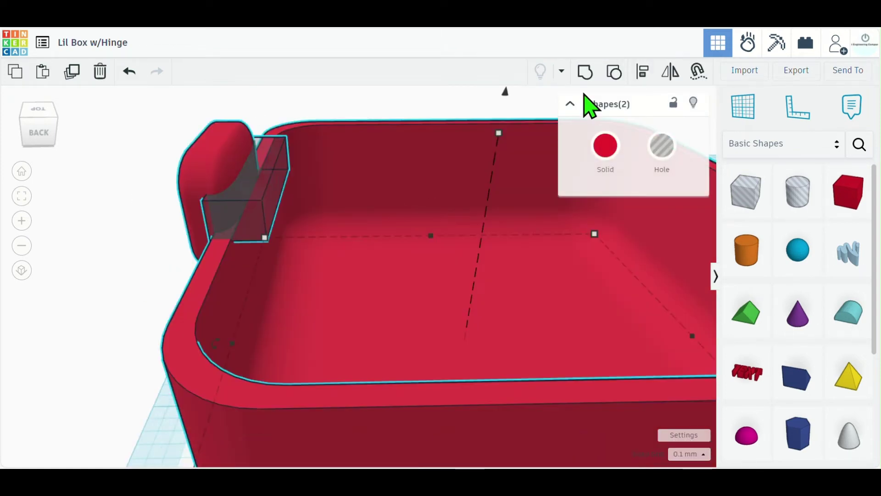
{"action": "left_click", "coordinate": [584, 73]}
{"action": "left_click", "coordinate": [110, 262]}
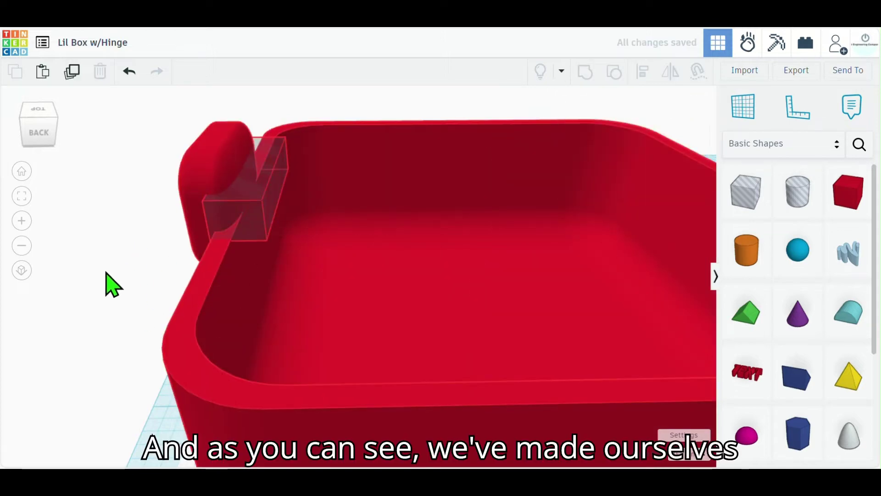
{"action": "right_click_drag", "start_coordinate": [120, 268], "coordinate": [139, 272]}
{"action": "middle_click_drag", "start_coordinate": [139, 271], "coordinate": [119, 371]}
{"action": "right_click_drag", "start_coordinate": [125, 384], "coordinate": [87, 373]}
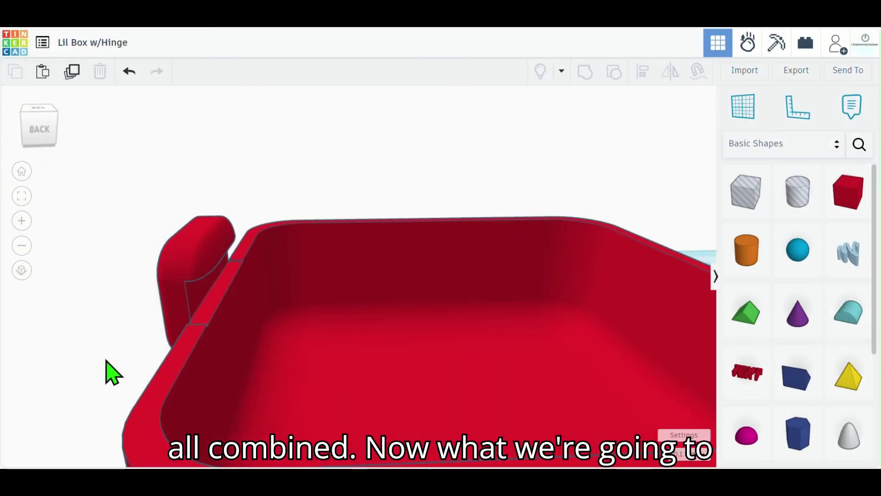
Move the plain half box closer to the latched half
{"action": "scroll", "coordinate": [104, 357], "scroll_direction": "down", "scroll_amount": 4}
{"action": "scroll", "coordinate": [413, 250], "scroll_direction": "down", "scroll_amount": 5}
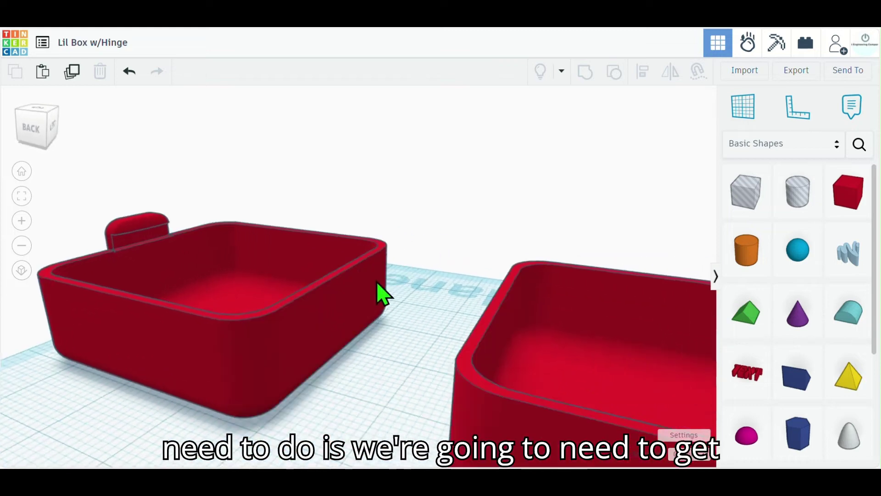
{"action": "right_click_drag", "start_coordinate": [302, 354], "coordinate": [187, 248]}
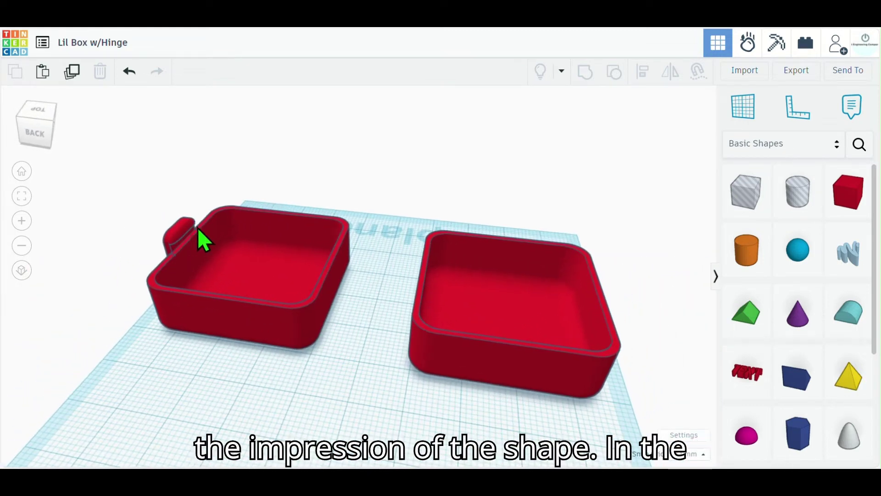
{"action": "left_click_drag", "start_coordinate": [602, 311], "coordinate": [499, 289]}
Duplicate the latched half, turn the copy upside down and place it over the plain half
{"action": "left_click", "coordinate": [248, 317]}
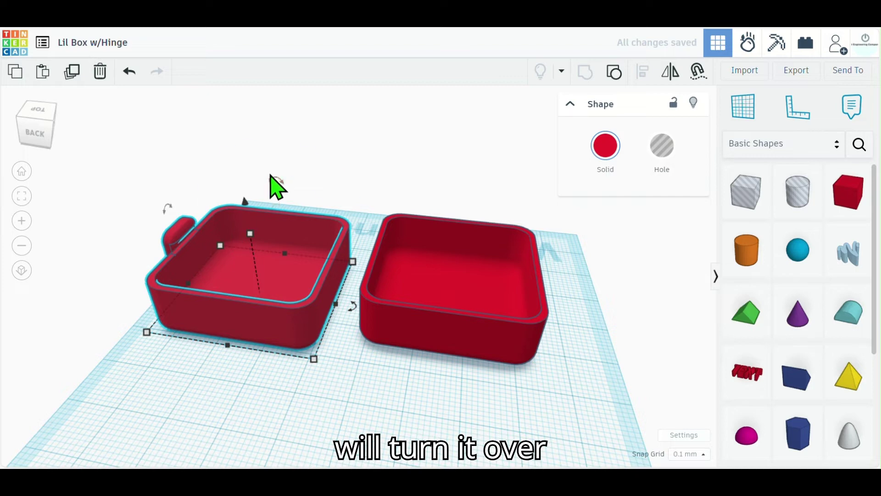
{"action": "left_click_drag", "start_coordinate": [275, 186], "coordinate": [279, 273]}
{"action": "left_click_drag", "start_coordinate": [313, 220], "coordinate": [537, 242]}
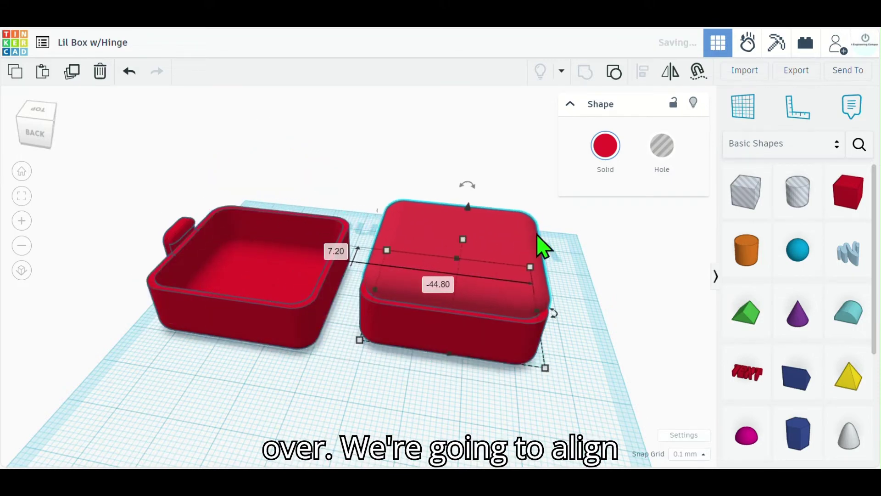
Align the flipped copy with the plain half so their outer walls coincide and only the latch overhangs
{"action": "right_click_drag", "start_coordinate": [532, 288], "coordinate": [259, 239]}
{"action": "left_click_drag", "start_coordinate": [271, 245], "coordinate": [351, 349]}
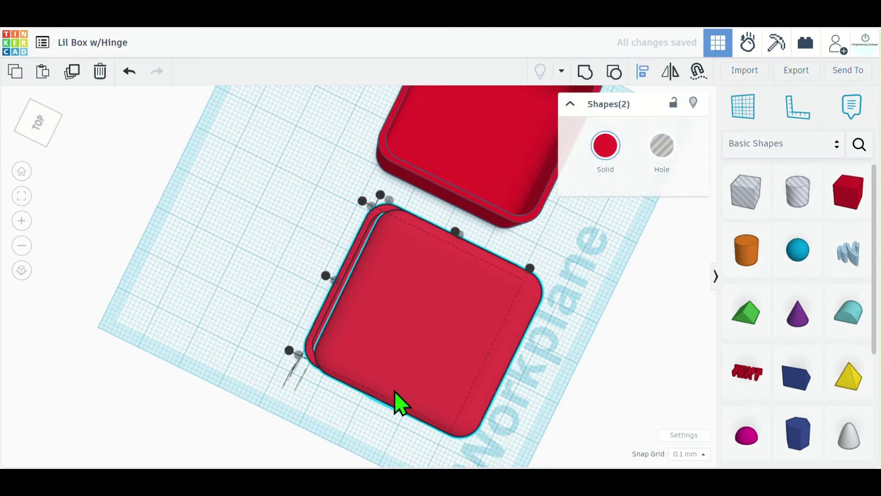
{"action": "right_click_drag", "start_coordinate": [400, 404], "coordinate": [394, 428]}
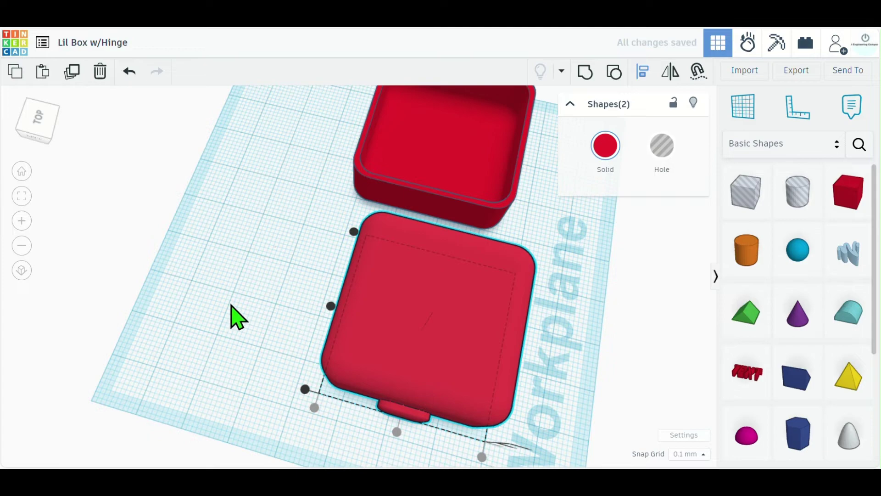
{"action": "left_click", "coordinate": [237, 317]}
Raise the flipped latched copy until its rim sits about level with the plain half's rim
{"action": "right_click_drag", "start_coordinate": [315, 318], "coordinate": [478, 314]}
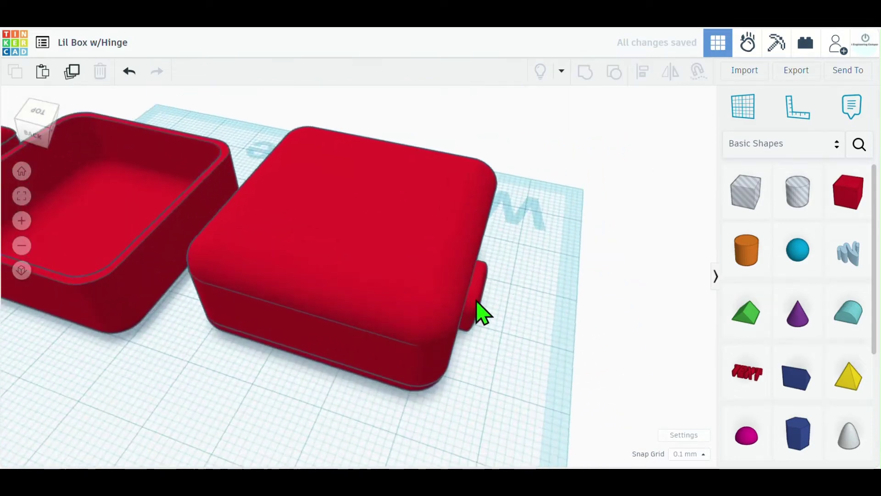
{"action": "scroll", "coordinate": [478, 314], "scroll_direction": "up", "scroll_amount": 3}
{"action": "right_click_drag", "start_coordinate": [569, 268], "coordinate": [376, 256]}
{"action": "left_click", "coordinate": [371, 188]}
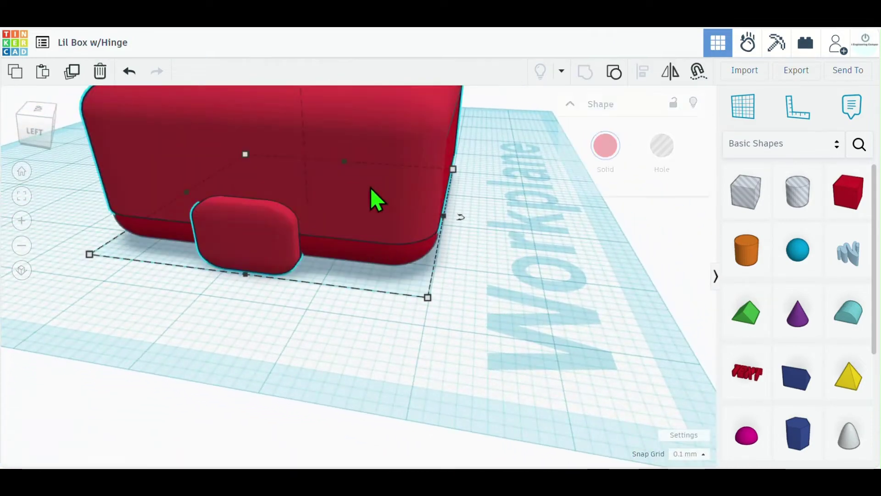
{"action": "right_click_drag", "start_coordinate": [549, 221], "coordinate": [338, 320]}
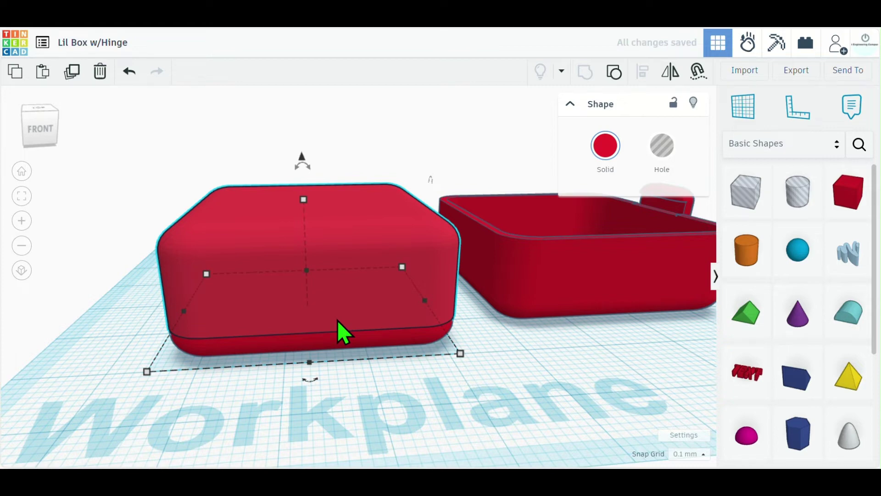
{"action": "key", "text": "ctrl+shift+Up"}
{"action": "key", "text": "ctrl+shift+Up"}
{"action": "key", "text": "ctrl+shift+Up"}
{"action": "key", "text": "ctrl+shift+Up"}
{"action": "key", "text": "ctrl+shift+Up"}
{"action": "key", "text": "ctrl+shift+Up"}
{"action": "key", "text": "ctrl+shift+Up"}
{"action": "key", "text": "ctrl+shift+Up"}
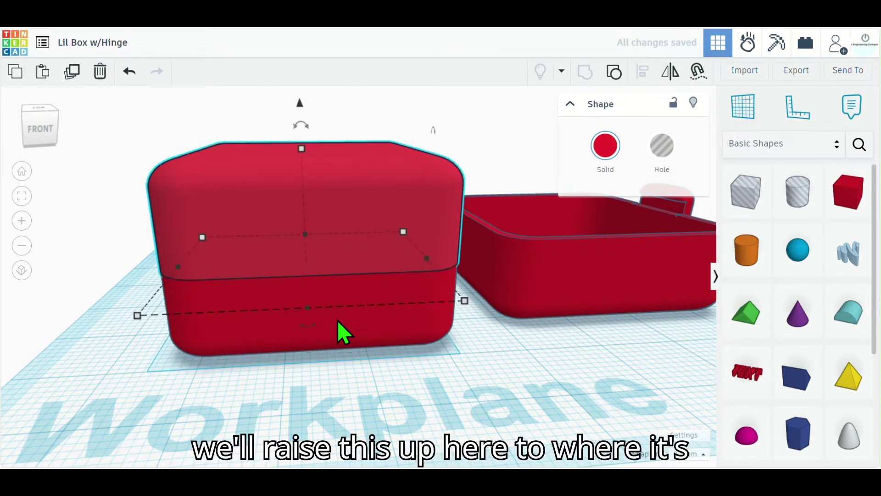
{"action": "key", "text": "ctrl+Up"}
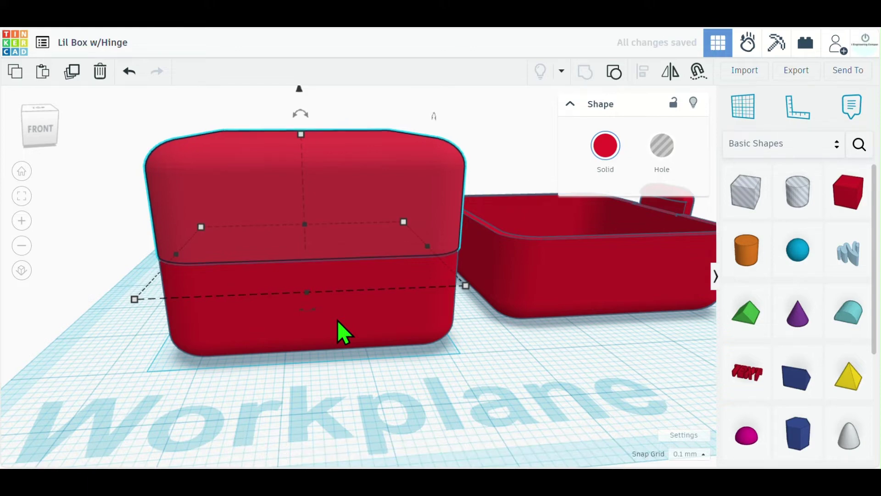
Lower the flipped copy in 0.1 mm increments to close the gap between the two rims
{"action": "scroll", "coordinate": [71, 321], "scroll_direction": "up", "scroll_amount": 5}
{"action": "scroll", "coordinate": [226, 221], "scroll_direction": "up", "scroll_amount": 5}
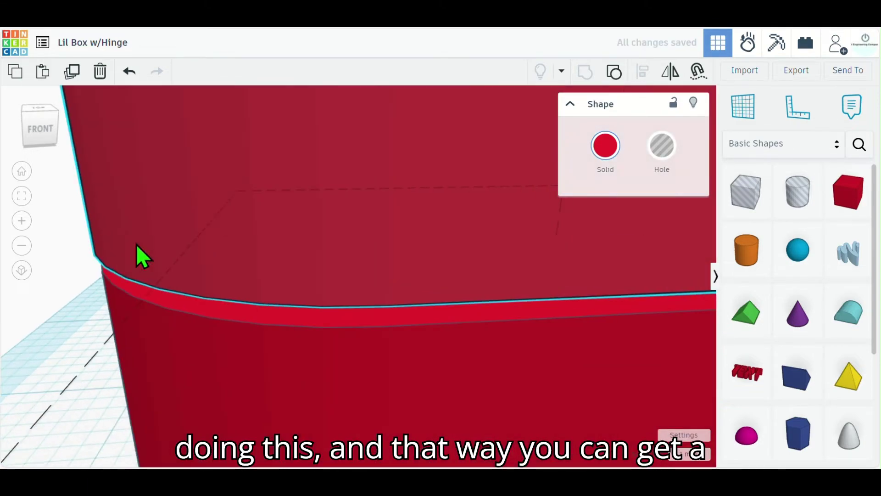
{"action": "key", "text": "ctrl+Down"}
{"action": "key", "text": "ctrl+Down"}
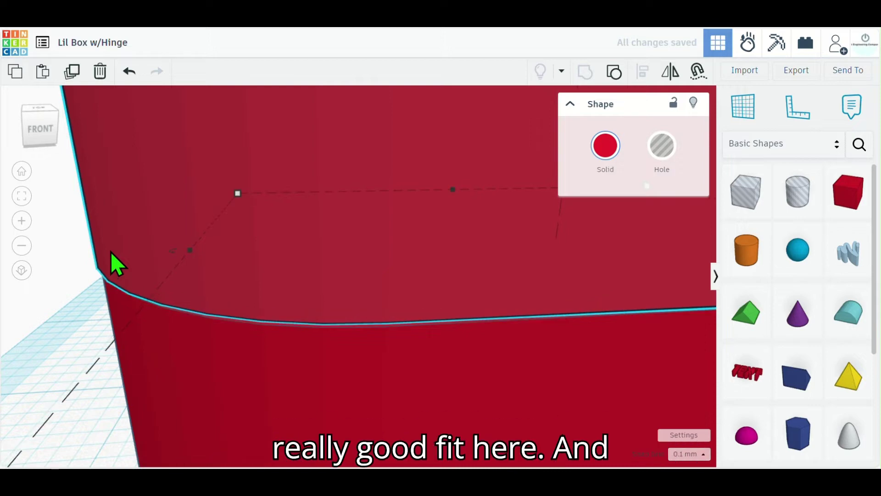
Examine the seam between the two stacked halves at the front corner and on the latch side
{"action": "mouse_move", "coordinate": [52, 303]}
{"action": "right_mouse_down"}
{"action": "mouse_move", "coordinate": [50, 293]}
{"action": "mouse_move", "coordinate": [57, 351]}
{"action": "mouse_move", "coordinate": [57, 307]}
{"action": "right_mouse_up"}
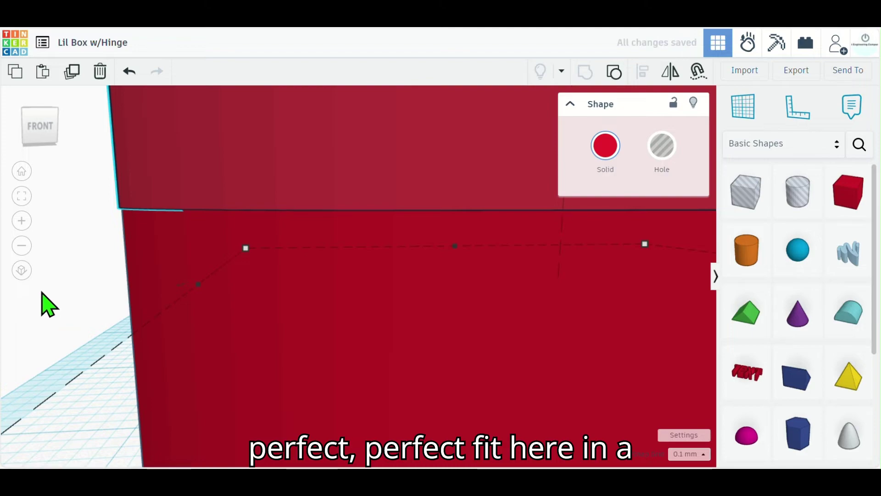
{"action": "right_click_drag", "start_coordinate": [49, 305], "coordinate": [508, 330]}
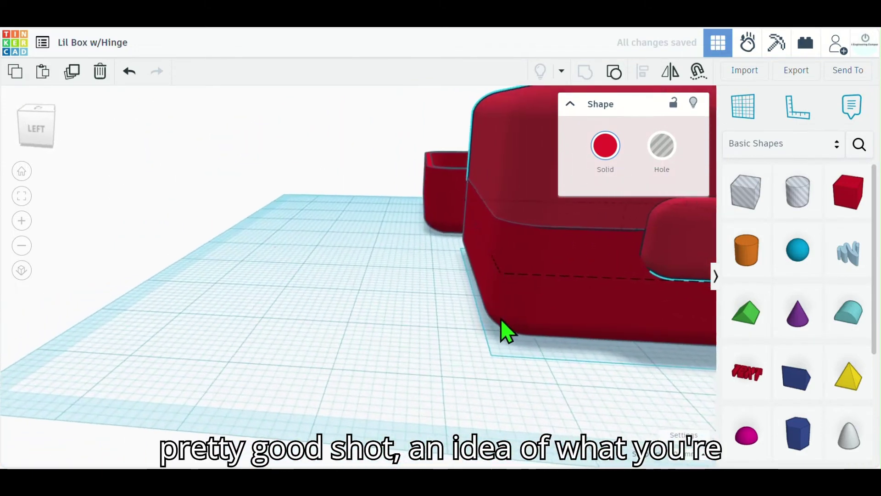
{"action": "middle_click_drag", "start_coordinate": [500, 319], "coordinate": [420, 315]}
{"action": "scroll", "coordinate": [419, 315], "scroll_direction": "up", "scroll_amount": 3}
{"action": "middle_click_drag", "start_coordinate": [263, 177], "coordinate": [268, 229]}
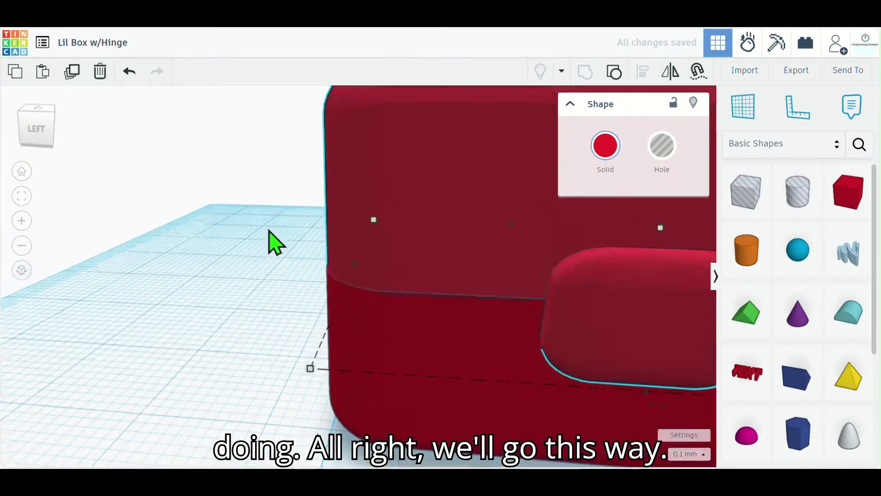
{"action": "scroll", "coordinate": [274, 244], "scroll_direction": "up", "scroll_amount": 2}
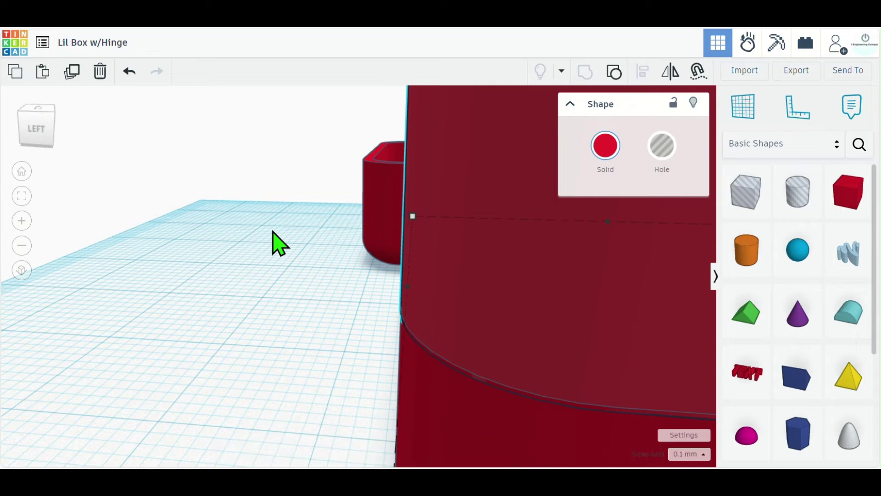
{"action": "scroll", "coordinate": [358, 291], "scroll_direction": "down", "scroll_amount": 4}
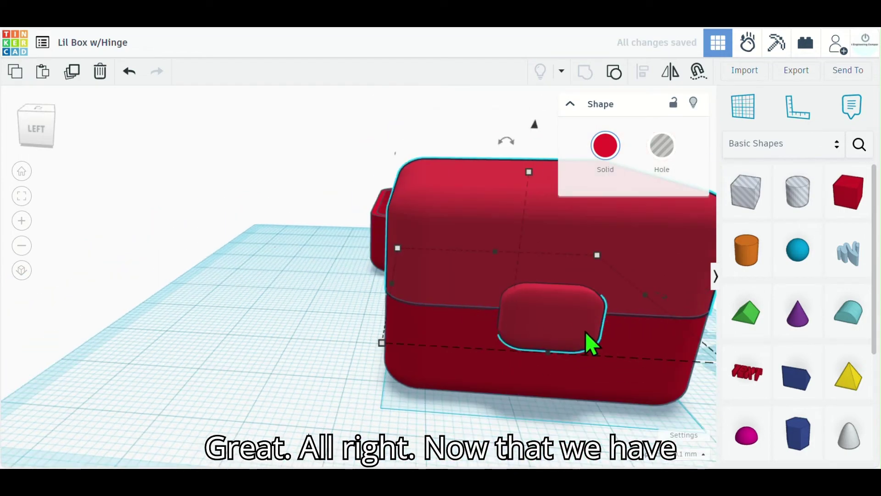
{"action": "middle_click_drag", "start_coordinate": [627, 398], "coordinate": [492, 360]}
{"action": "right_click_drag", "start_coordinate": [544, 307], "coordinate": [338, 298]}
Turn the flipped latched copy into a hole
{"action": "key", "text": "f"}
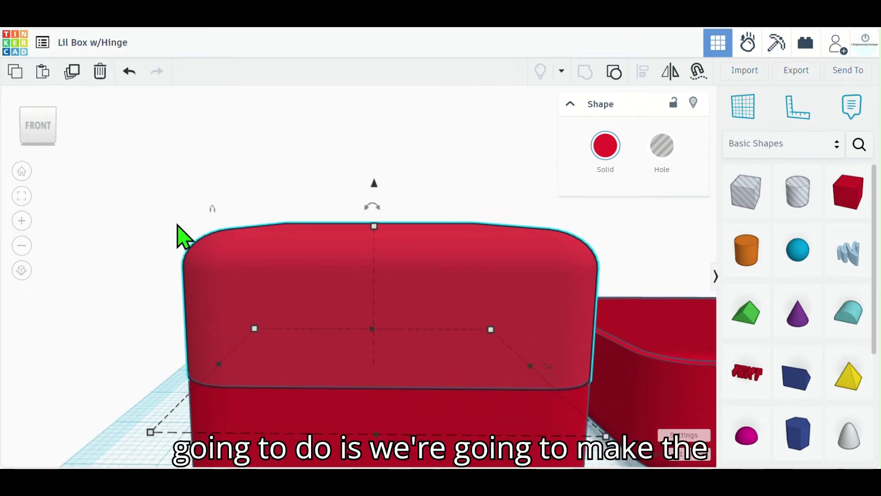
{"action": "left_click", "coordinate": [488, 165]}
{"action": "left_click", "coordinate": [472, 237]}
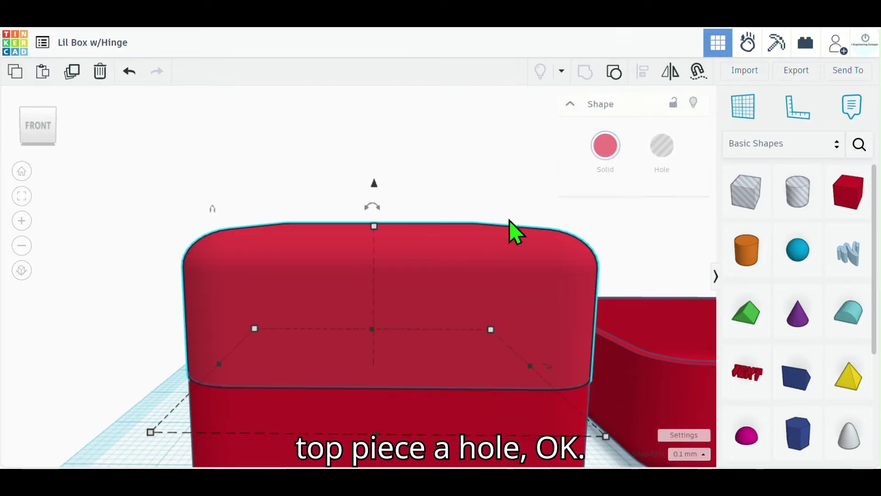
{"action": "left_click", "coordinate": [675, 155]}
Raise the hole copy by 0.1 mm so that it does not cut into the plain half's rim
{"action": "right_click_drag", "start_coordinate": [142, 246], "coordinate": [292, 274]}
{"action": "scroll", "coordinate": [292, 272], "scroll_direction": "down", "scroll_amount": 1}
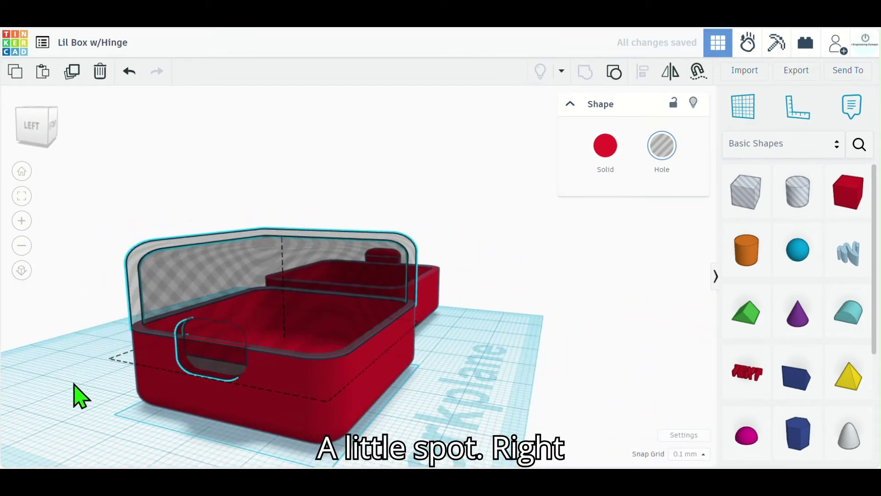
{"action": "right_click_drag", "start_coordinate": [75, 384], "coordinate": [225, 390]}
{"action": "middle_click_drag", "start_coordinate": [333, 363], "coordinate": [521, 314]}
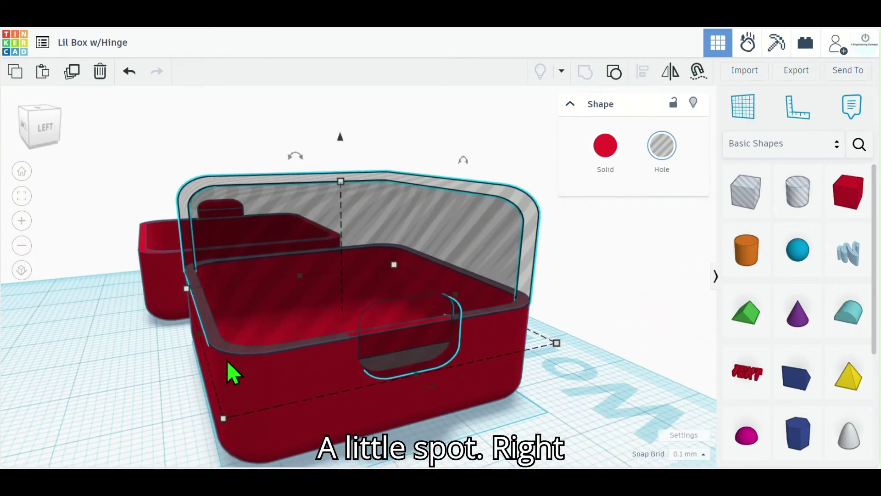
{"action": "right_click_drag", "start_coordinate": [56, 357], "coordinate": [500, 374]}
{"action": "right_click_drag", "start_coordinate": [529, 337], "coordinate": [496, 308]}
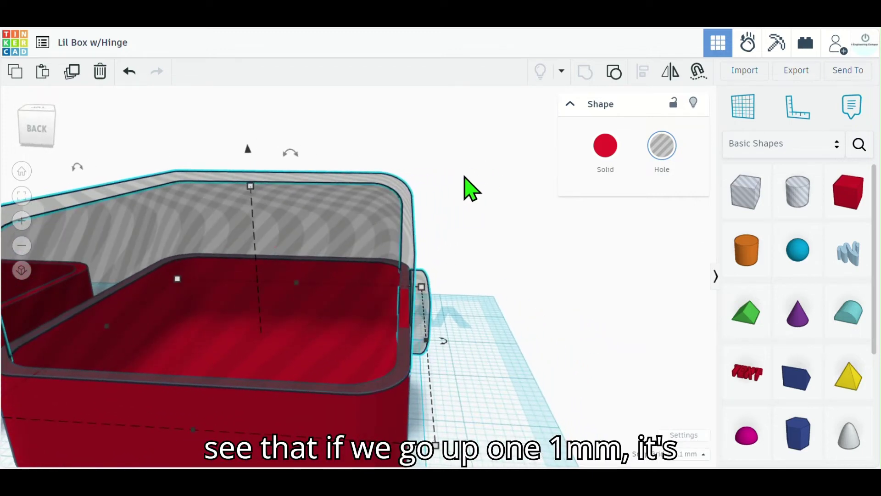
{"action": "key", "text": "ctrl+Up"}
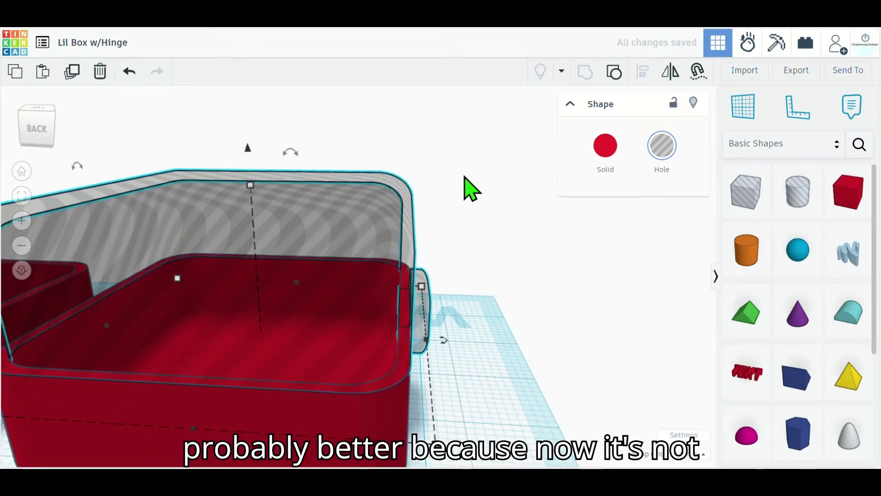
{"action": "right_click_drag", "start_coordinate": [469, 186], "coordinate": [441, 353]}
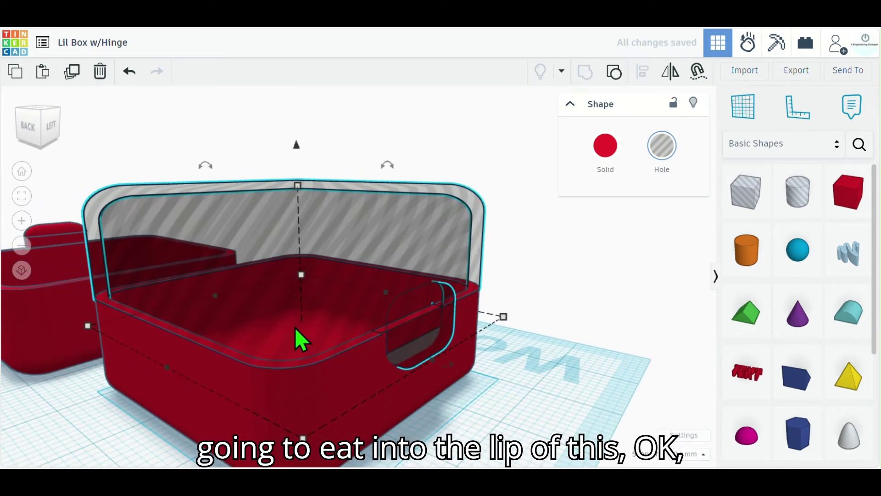
Group the hole copy with the plain half to cut the matching latch groove into its outer wall
{"action": "right_click_drag", "start_coordinate": [590, 239], "coordinate": [580, 284]}
{"action": "left_click", "coordinate": [536, 277]}
{"action": "left_click_drag", "start_coordinate": [500, 246], "coordinate": [484, 259]}
{"action": "left_click_drag", "start_coordinate": [440, 325], "coordinate": [440, 326]}
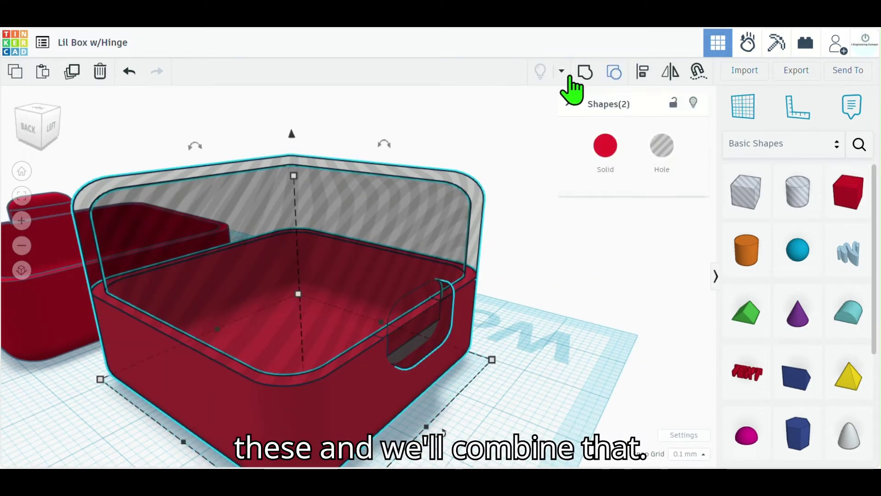
{"action": "left_click", "coordinate": [590, 71]}
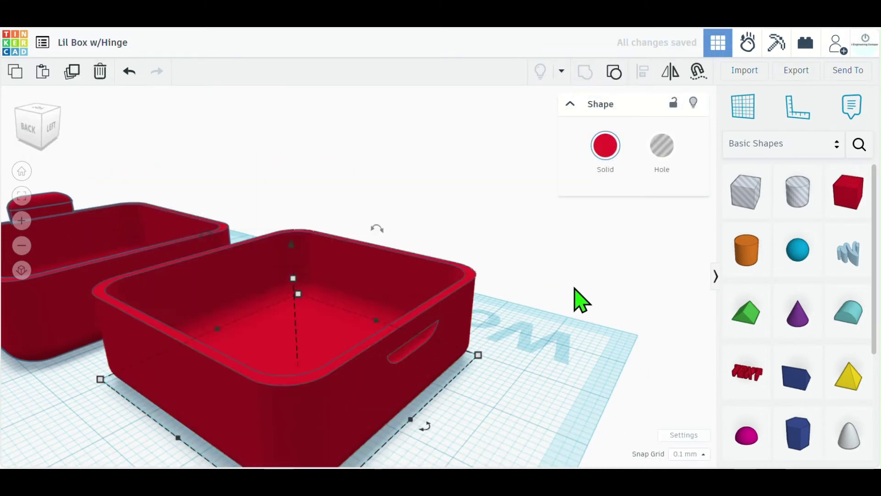
{"action": "left_click", "coordinate": [575, 289]}
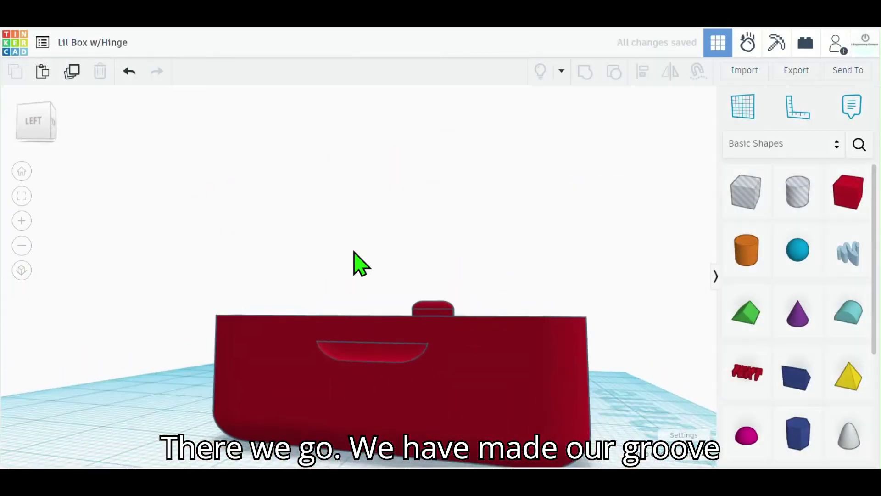
{"action": "right_click_drag", "start_coordinate": [360, 261], "coordinate": [372, 348]}
{"action": "right_click_drag", "start_coordinate": [102, 343], "coordinate": [76, 282]}
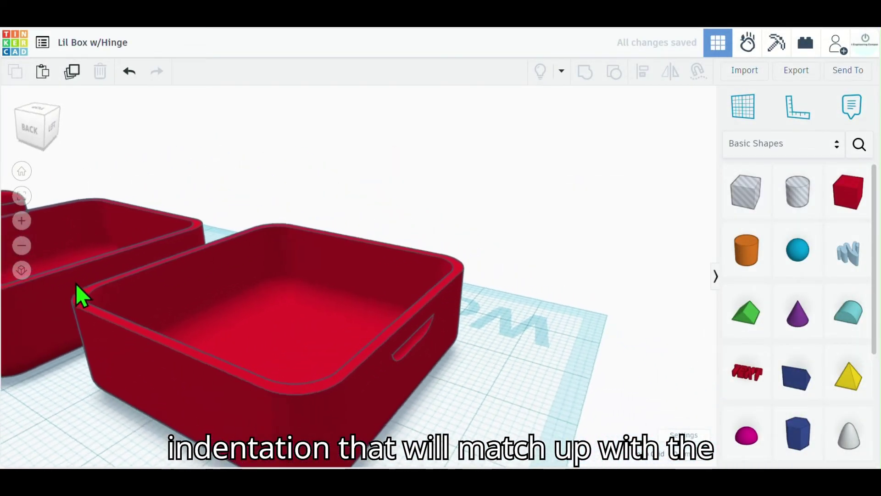
{"action": "scroll", "coordinate": [76, 283], "scroll_direction": "down", "scroll_amount": 3}
{"action": "middle_click_drag", "start_coordinate": [83, 391], "coordinate": [328, 372]}
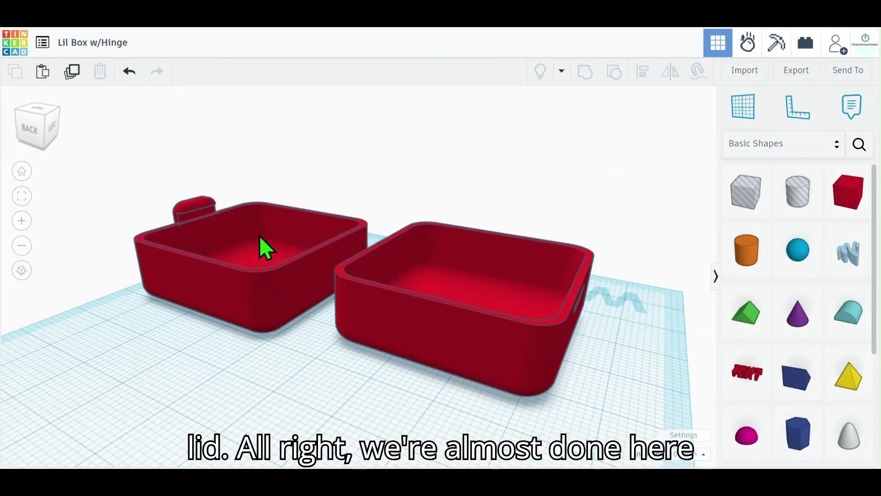
Align the two box halves with each other by their centres so the latch and the groove share one centreline
{"action": "right_click_drag", "start_coordinate": [169, 384], "coordinate": [198, 428]}
{"action": "right_click_drag", "start_coordinate": [333, 390], "coordinate": [144, 378]}
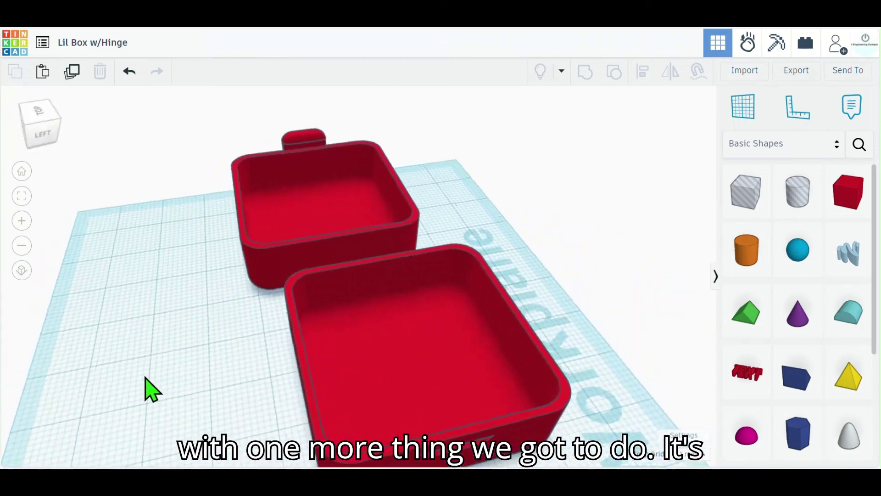
{"action": "scroll", "coordinate": [146, 367], "scroll_direction": "down", "scroll_amount": 1}
{"action": "right_click_drag", "start_coordinate": [255, 313], "coordinate": [224, 316]}
{"action": "left_click_drag", "start_coordinate": [209, 238], "coordinate": [388, 367]}
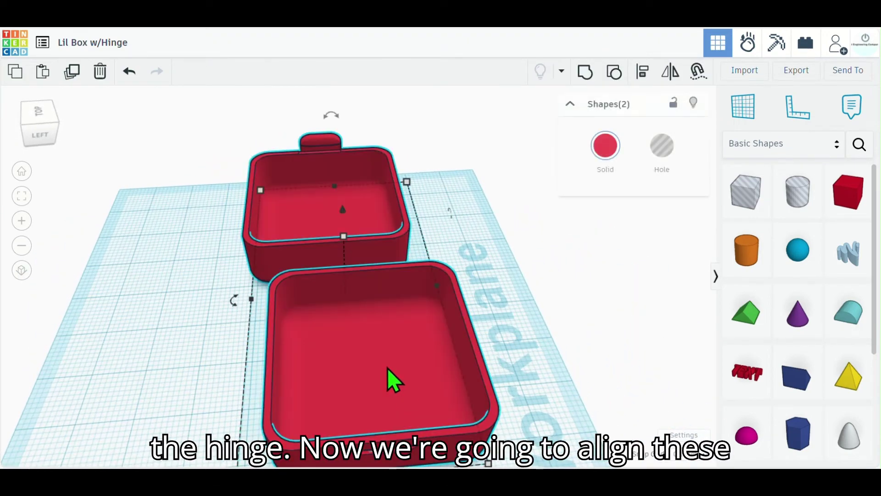
{"action": "left_click", "coordinate": [645, 76]}
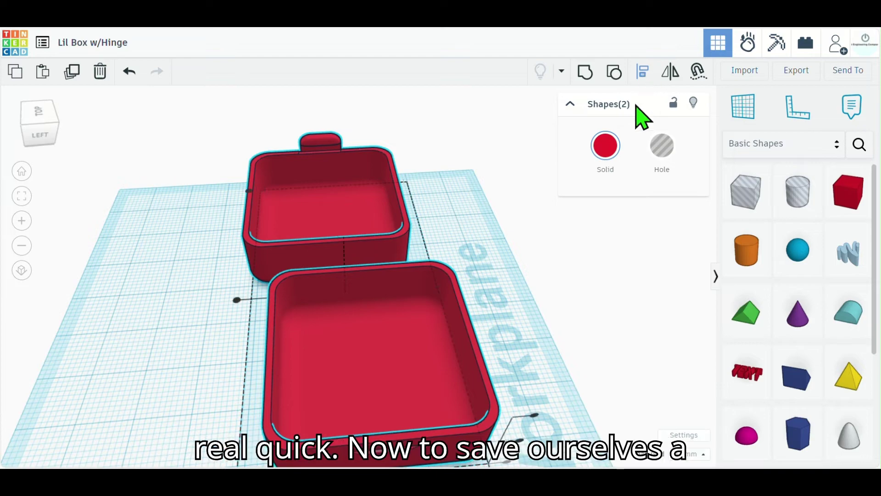
{"action": "scroll", "coordinate": [471, 212], "scroll_direction": "down", "scroll_amount": 1}
{"action": "left_click", "coordinate": [397, 420]}
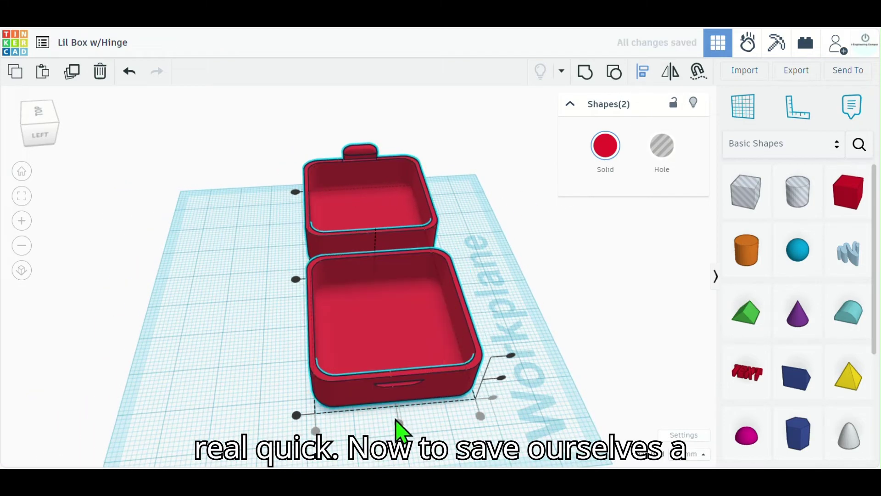
{"action": "left_click", "coordinate": [230, 291]}
{"action": "right_click_drag", "start_coordinate": [230, 291], "coordinate": [425, 279]}
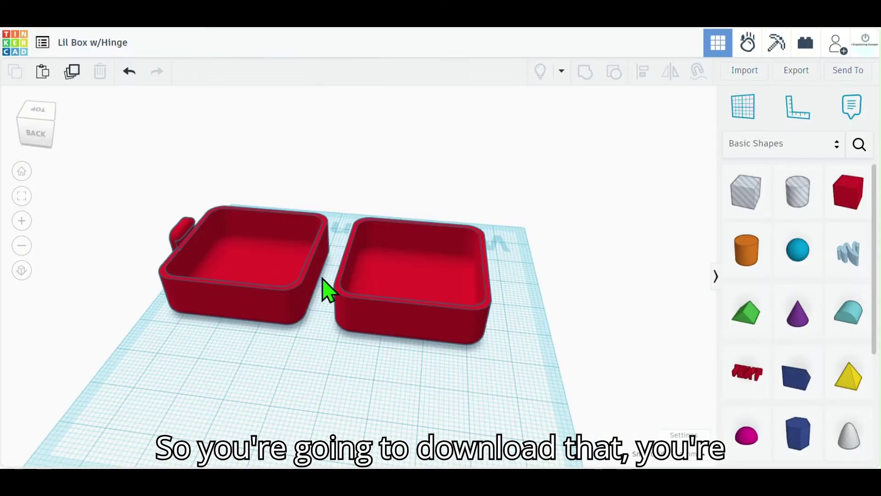
Import Box_40_30_10.stl in millimetres at 100% scale
{"action": "left_click", "coordinate": [748, 72]}
{"action": "left_click", "coordinate": [436, 251]}
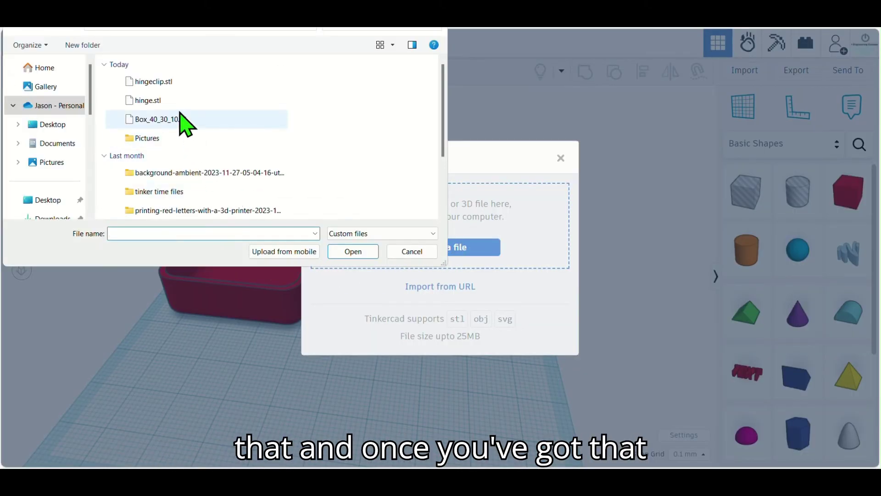
{"action": "left_click", "coordinate": [180, 115]}
{"action": "left_click", "coordinate": [352, 252]}
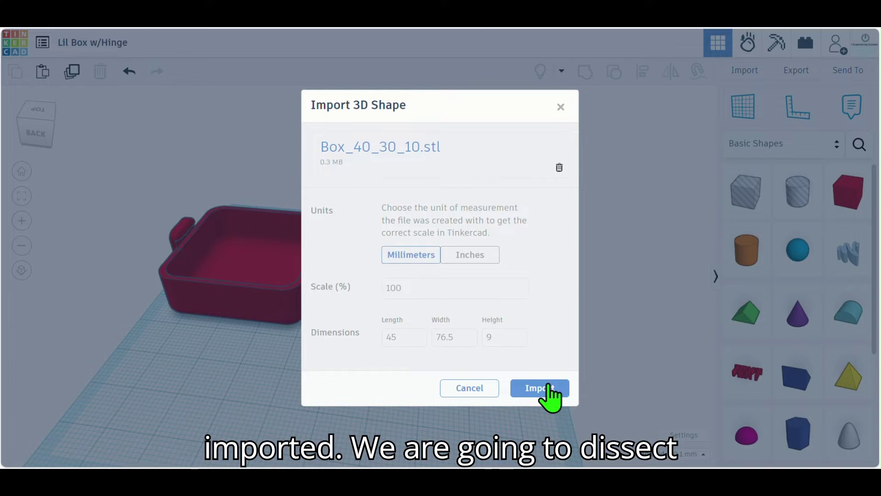
{"action": "left_click", "coordinate": [540, 388]}
{"action": "scroll", "coordinate": [522, 360], "scroll_direction": "up", "scroll_amount": 5}
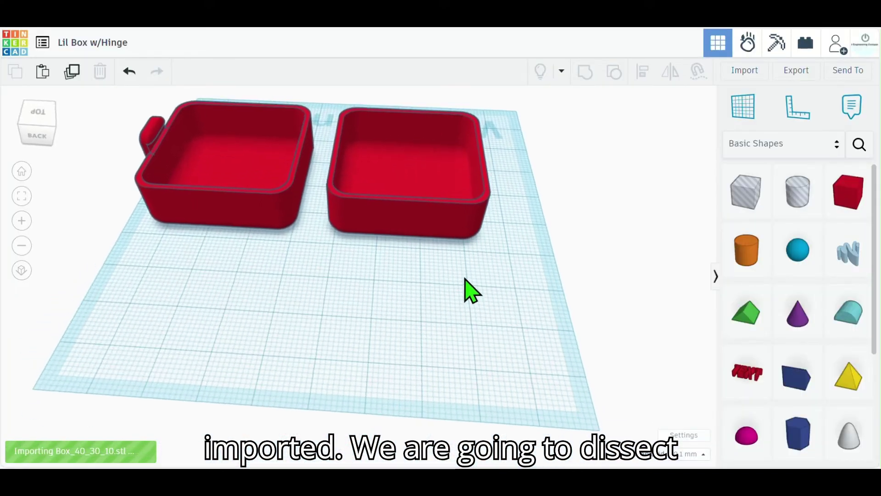
{"action": "middle_click_drag", "start_coordinate": [485, 260], "coordinate": [485, 296]}
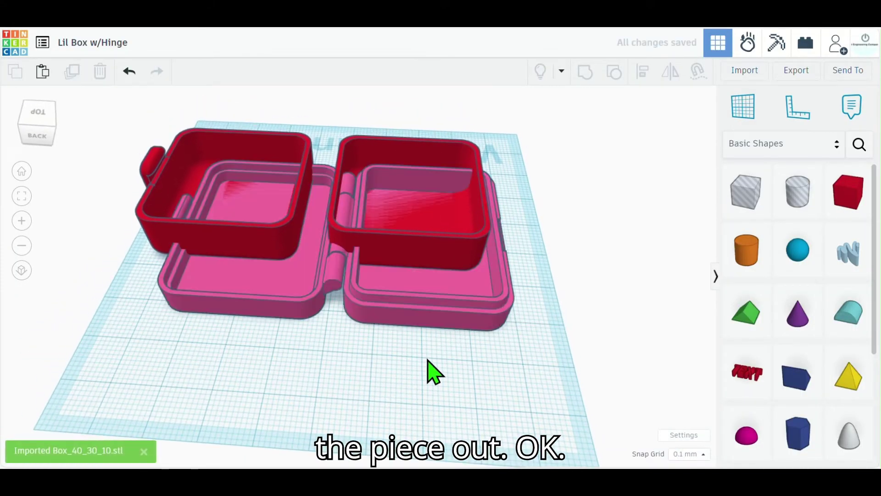
Move the imported hinged box out from under the two red halves to a clear area in front of them
{"action": "left_click_drag", "start_coordinate": [428, 319], "coordinate": [414, 422]}
{"action": "scroll", "coordinate": [569, 316], "scroll_direction": "down", "scroll_amount": 2}
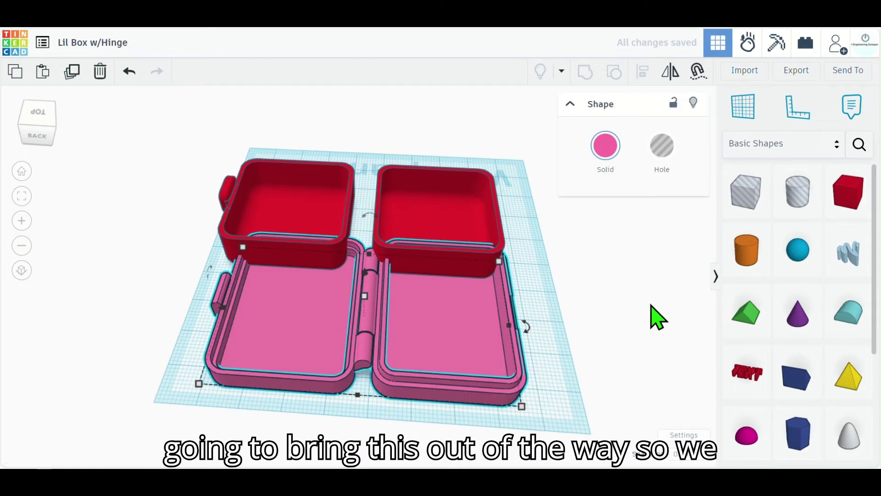
{"action": "middle_click_drag", "start_coordinate": [627, 329], "coordinate": [554, 156]}
{"action": "left_click_drag", "start_coordinate": [429, 248], "coordinate": [473, 323]}
{"action": "left_click", "coordinate": [684, 315]}
Add a box hole over the imported box's latchless half, stretch it to 54 mm long and past the outer wall, and lower it 5.5 mm
{"action": "left_click_drag", "start_coordinate": [750, 200], "coordinate": [404, 241]}
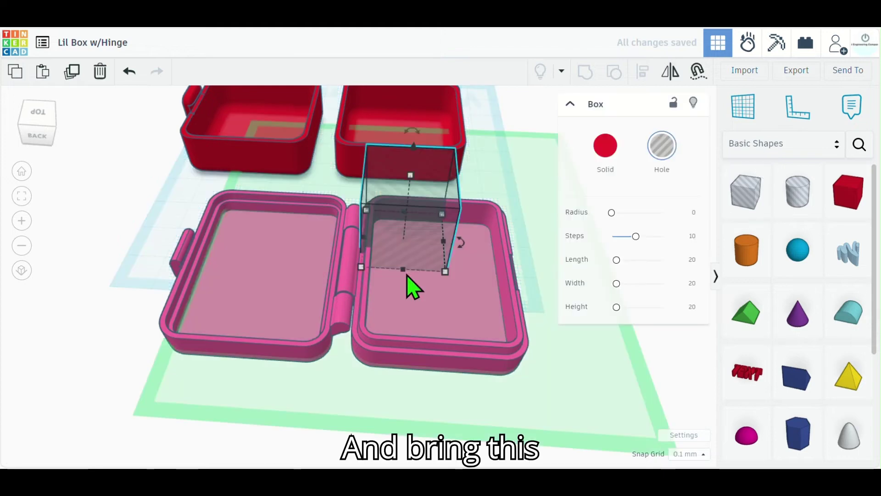
{"action": "left_click_drag", "start_coordinate": [405, 277], "coordinate": [406, 402]}
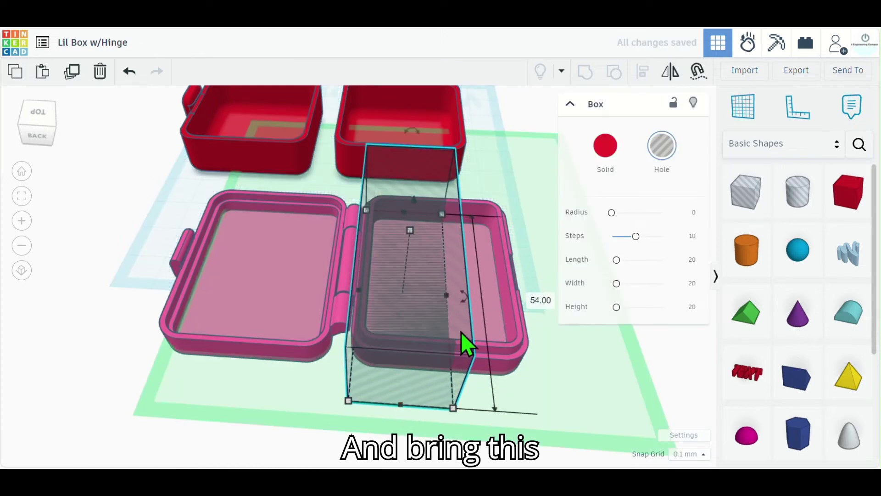
{"action": "left_click_drag", "start_coordinate": [446, 288], "coordinate": [558, 304]}
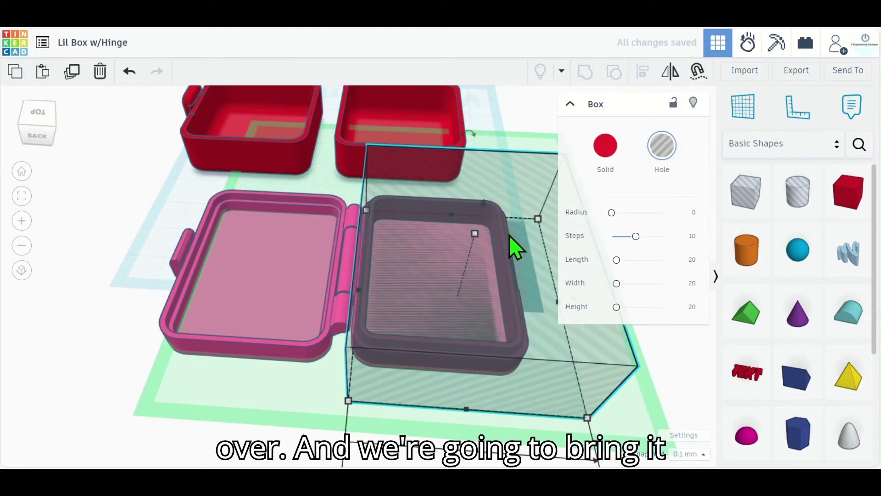
{"action": "right_click_drag", "start_coordinate": [508, 235], "coordinate": [502, 180]}
{"action": "left_click_drag", "start_coordinate": [472, 126], "coordinate": [475, 153]}
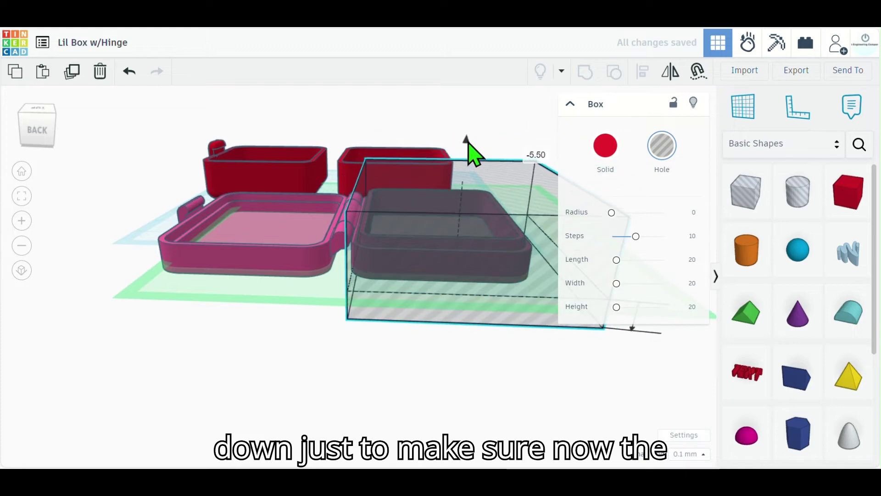
Nudge the box hole slightly towards the hinge, leaving only a thin lip of wall attached to it
{"action": "scroll", "coordinate": [369, 292], "scroll_direction": "up", "scroll_amount": 8}
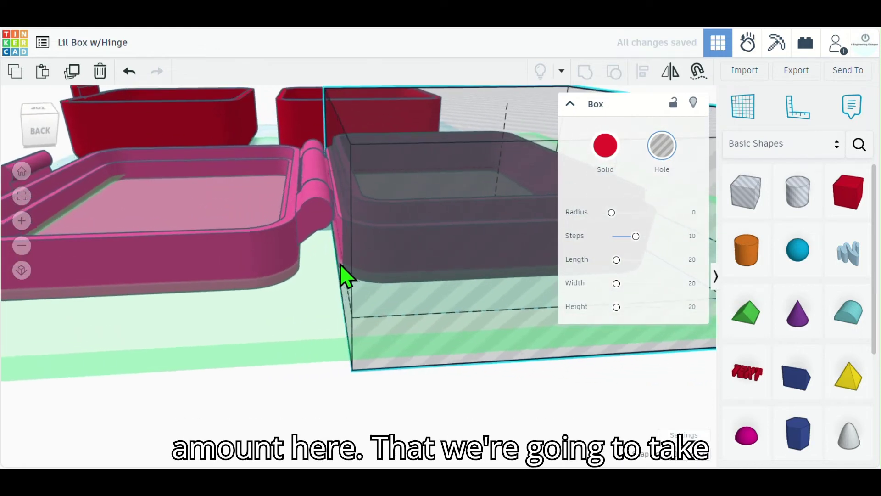
{"action": "left_click_drag", "start_coordinate": [358, 260], "coordinate": [346, 315]}
{"action": "key", "text": "Left"}
{"action": "key", "text": "Left"}
{"action": "key", "text": "Left"}
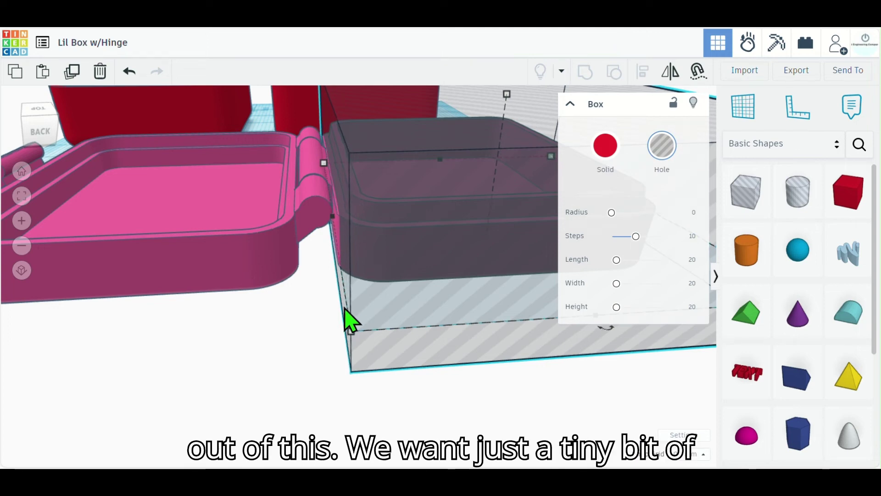
{"action": "scroll", "coordinate": [291, 252], "scroll_direction": "up", "scroll_amount": 3}
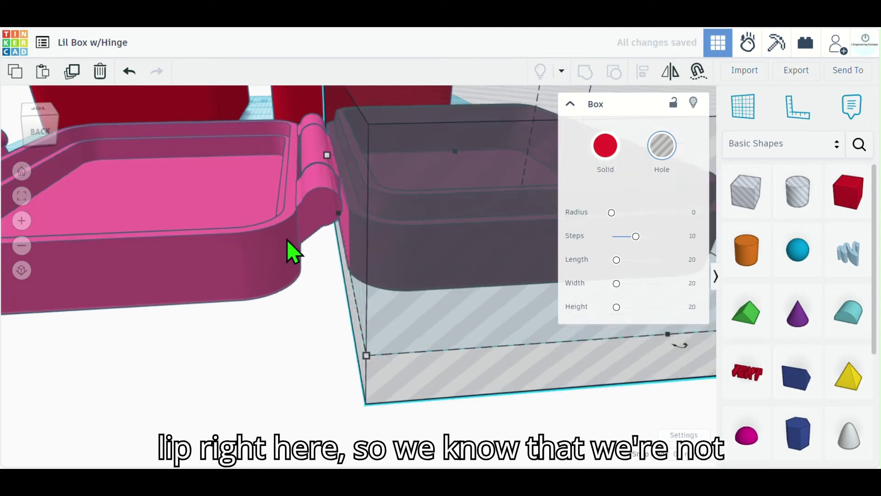
{"action": "left_click", "coordinate": [335, 270]}
{"action": "scroll", "coordinate": [335, 270], "scroll_direction": "down", "scroll_amount": 5}
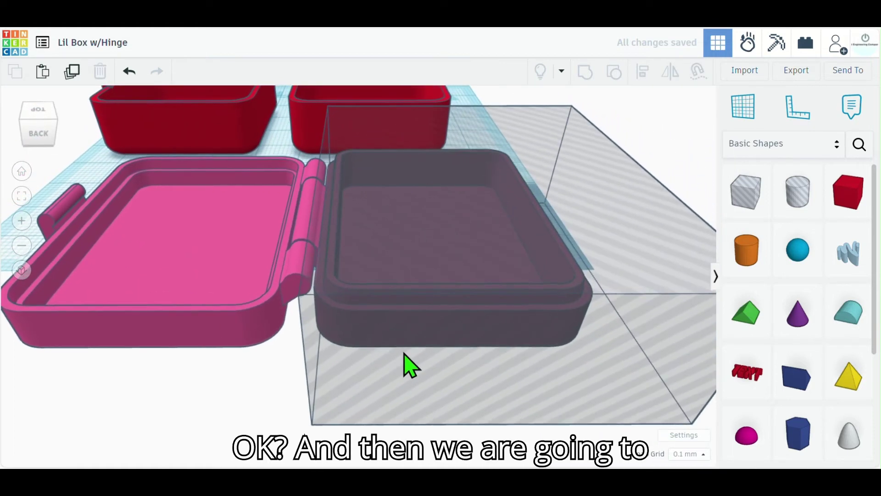
Duplicate the box hole and move the copy over the latched half, leaving a thin lip of wall beside the hinge
{"action": "left_click", "coordinate": [407, 364]}
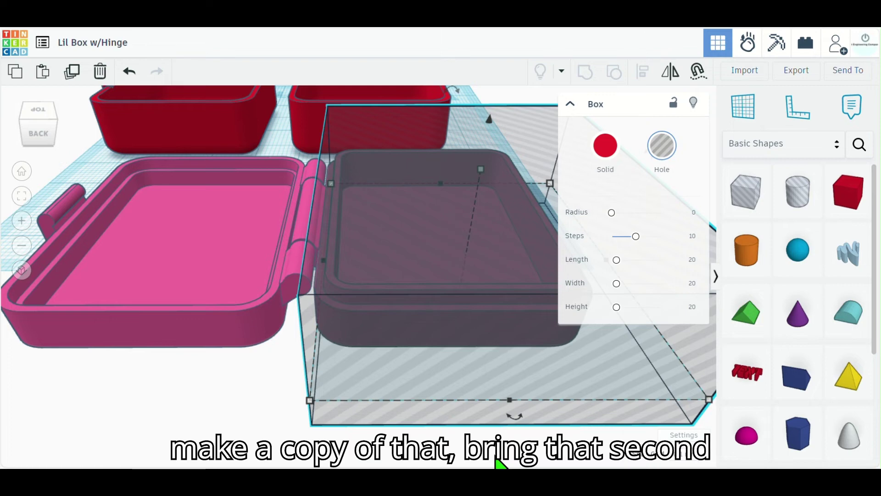
{"action": "key", "text": "ctrl+d"}
{"action": "left_click_drag", "start_coordinate": [469, 364], "coordinate": [27, 340]}
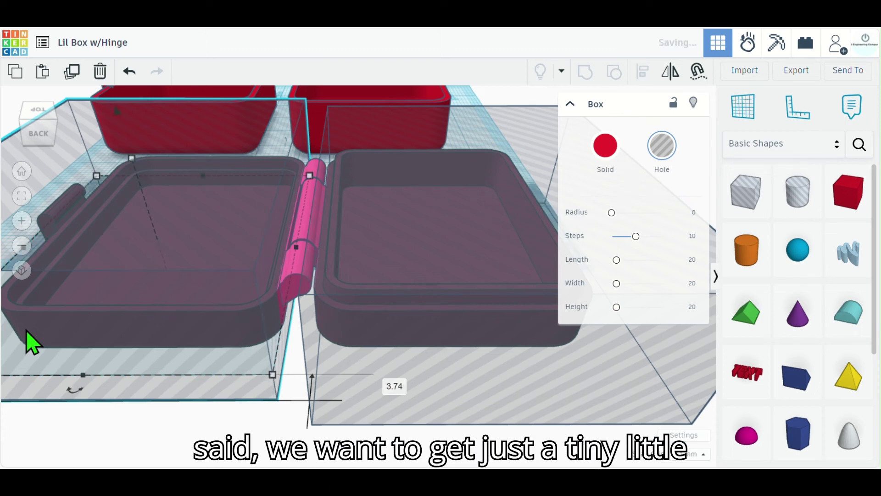
{"action": "scroll", "coordinate": [285, 324], "scroll_direction": "up", "scroll_amount": 5}
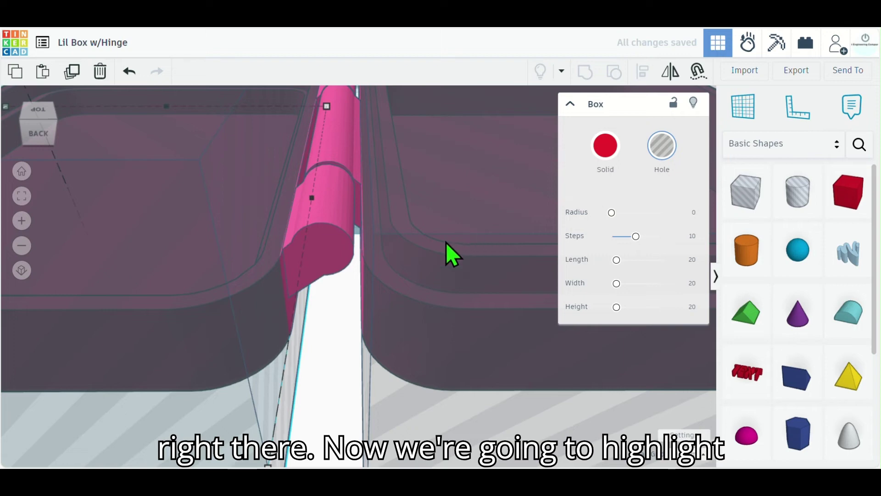
Group both box holes with the imported box to cut away its two halves and isolate the hinge
{"action": "scroll", "coordinate": [405, 264], "scroll_direction": "down", "scroll_amount": 5}
{"action": "right_click_drag", "start_coordinate": [495, 418], "coordinate": [315, 395]}
{"action": "left_click", "coordinate": [317, 346]}
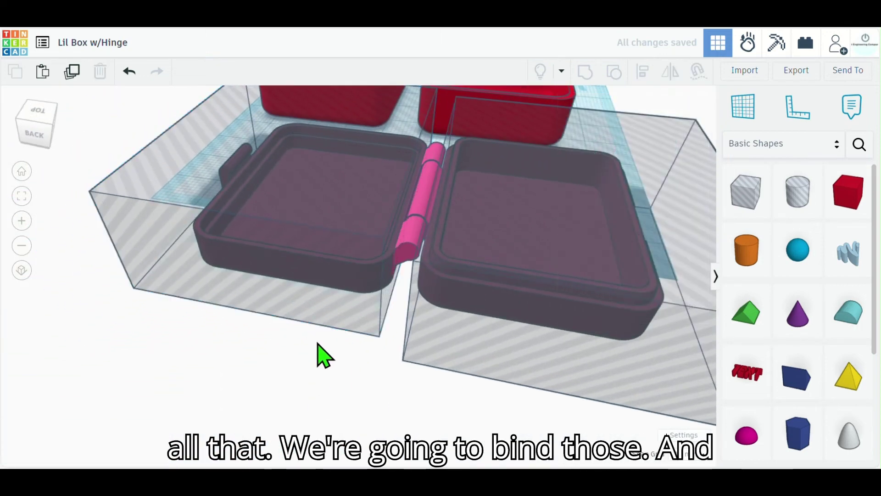
{"action": "left_click_drag", "start_coordinate": [461, 235], "coordinate": [462, 233]}
{"action": "left_click", "coordinate": [586, 74]}
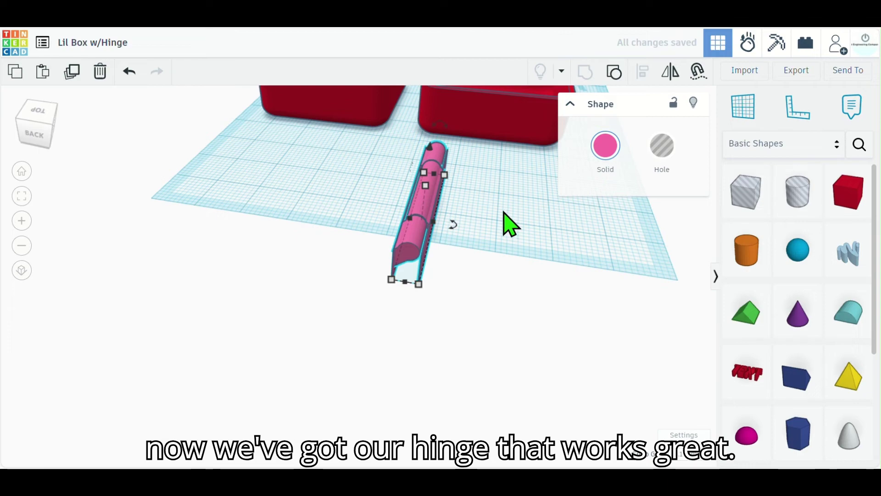
{"action": "left_click", "coordinate": [509, 225]}
Move the hinge into the gap between the two red box halves, shifting it about 49 mm back and 11 mm sideways
{"action": "scroll", "coordinate": [521, 183], "scroll_direction": "up", "scroll_amount": 3}
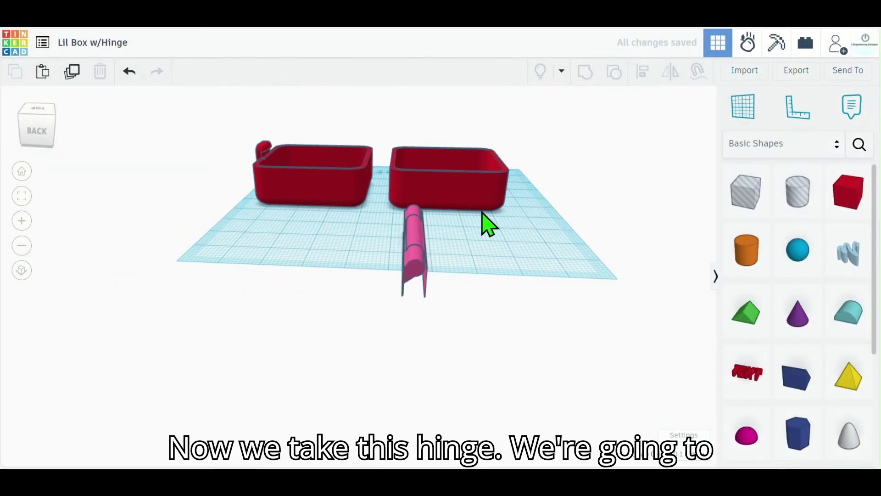
{"action": "left_click_drag", "start_coordinate": [424, 263], "coordinate": [387, 199]}
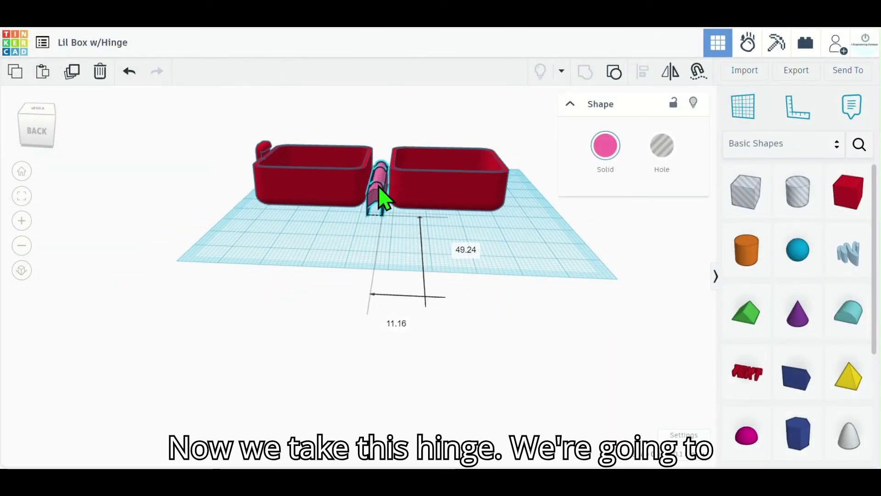
{"action": "scroll", "coordinate": [443, 211], "scroll_direction": "up", "scroll_amount": 4}
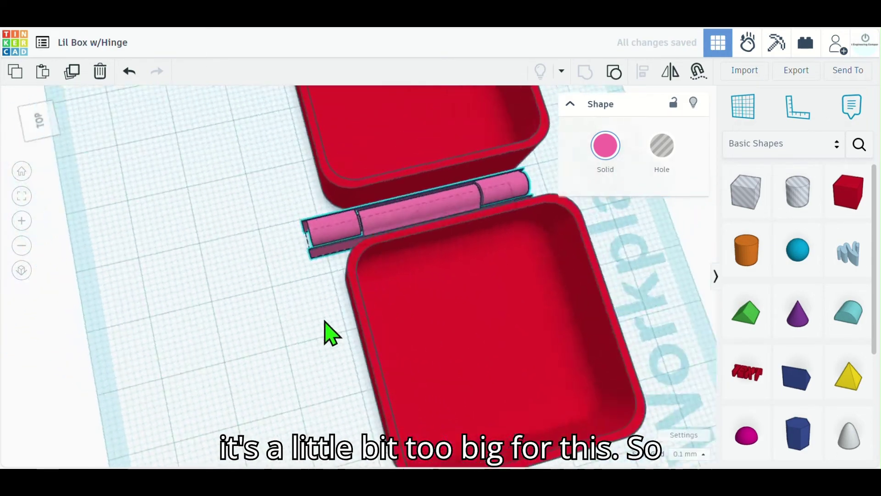